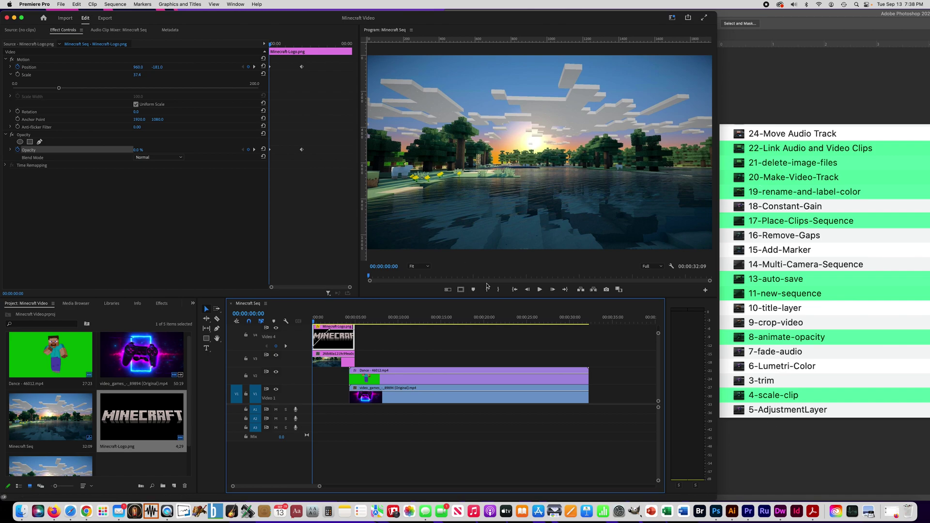
Play back the finished Minecraft logo sequence in the Program monitor, then go to the Home screen.
left_click(539, 290)
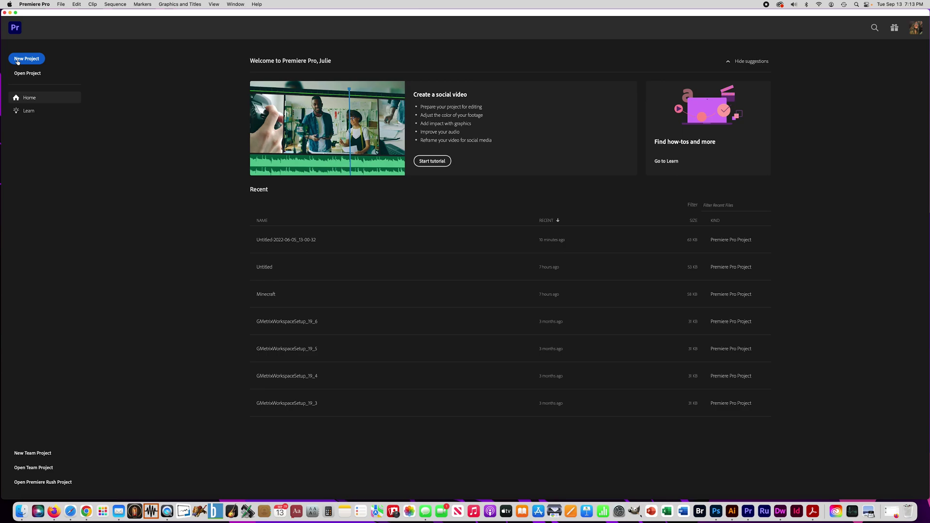
Start a new project and set its location to the Premiere-Minecraft folder.
left_click(17, 59)
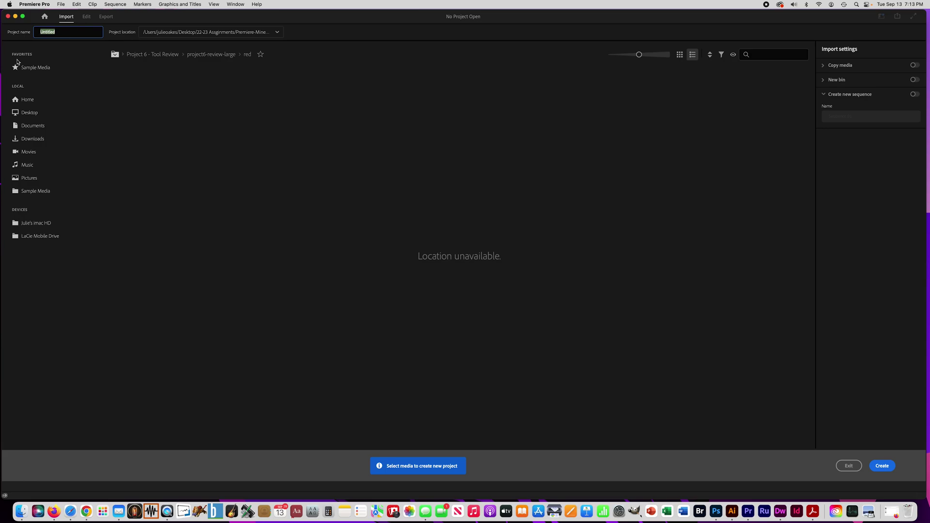
left_click(277, 32)
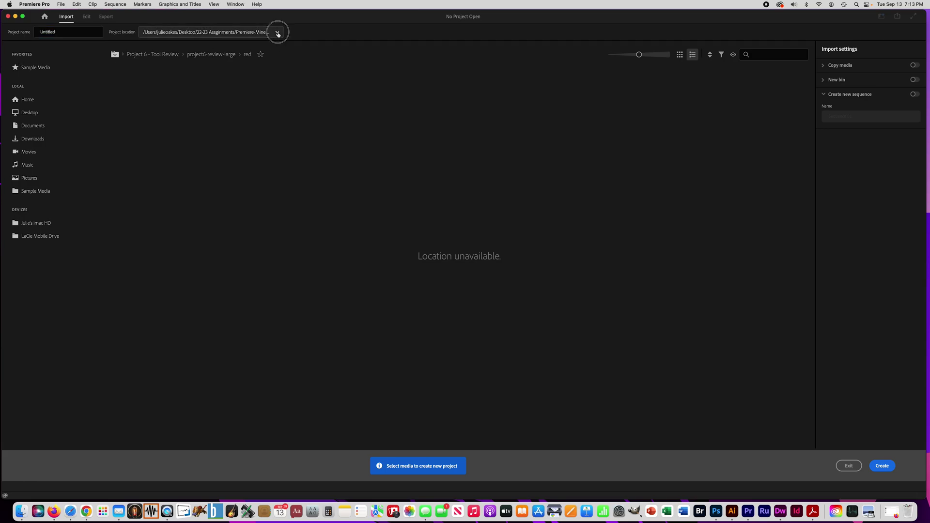
left_click(151, 125)
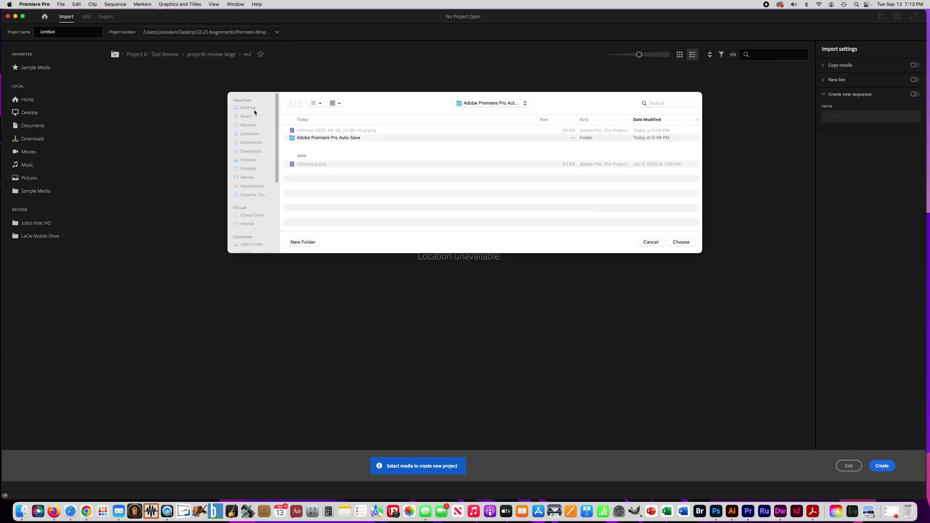
left_click(494, 104)
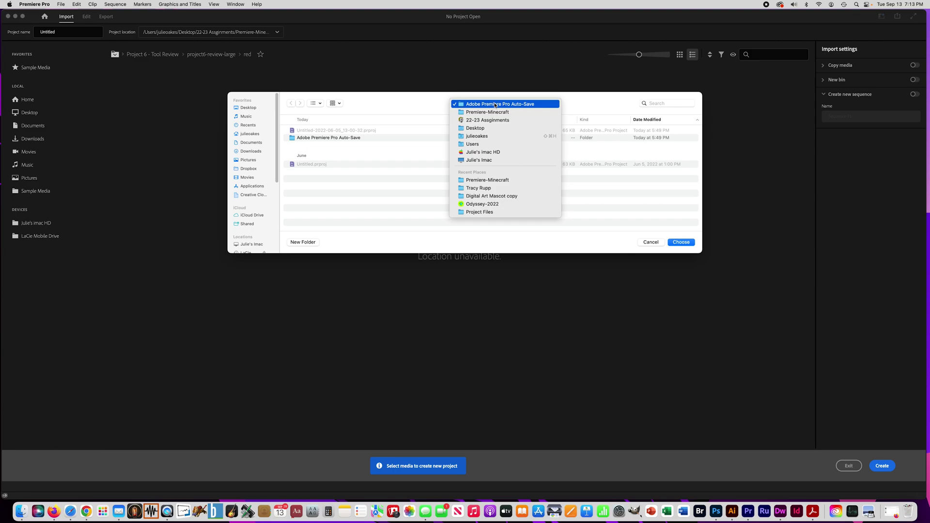
left_click(474, 179)
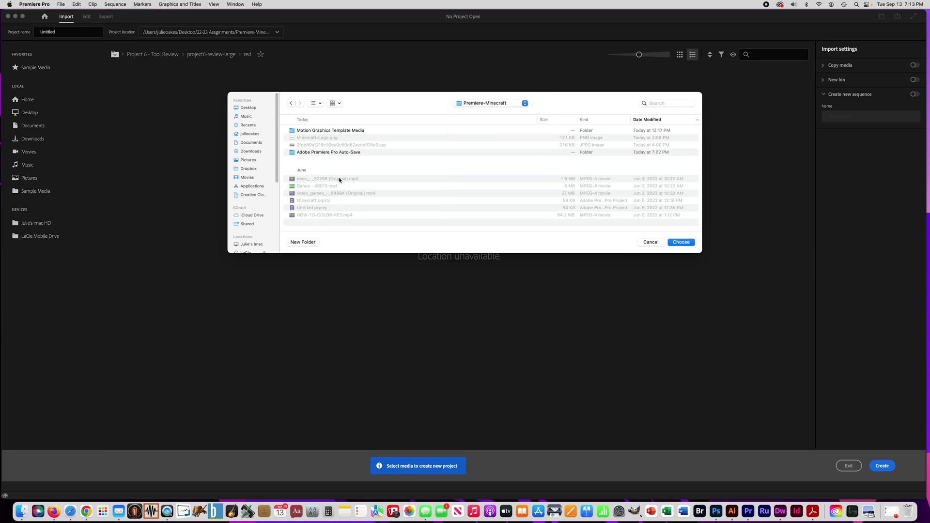
left_click(683, 243)
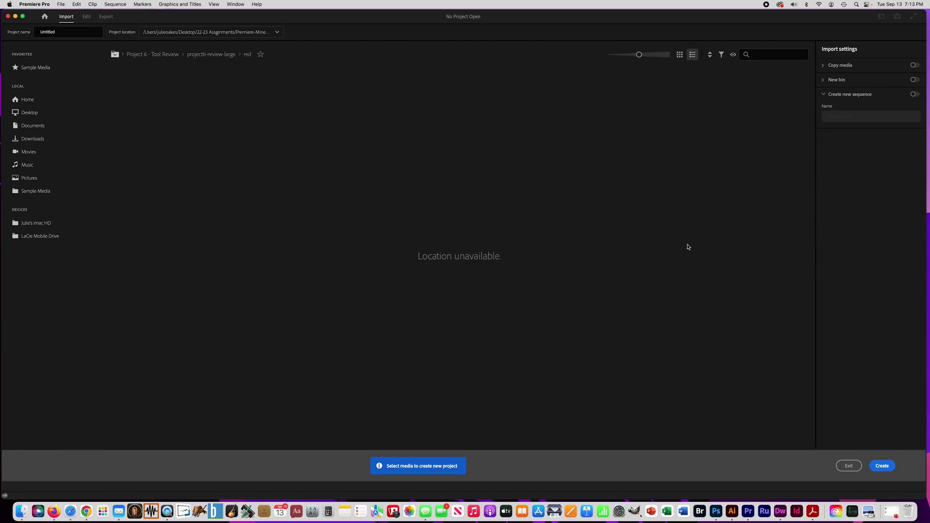
Name the project 'Minecraft Video' and create it.
left_click(64, 33)
type("Minecraft Video")
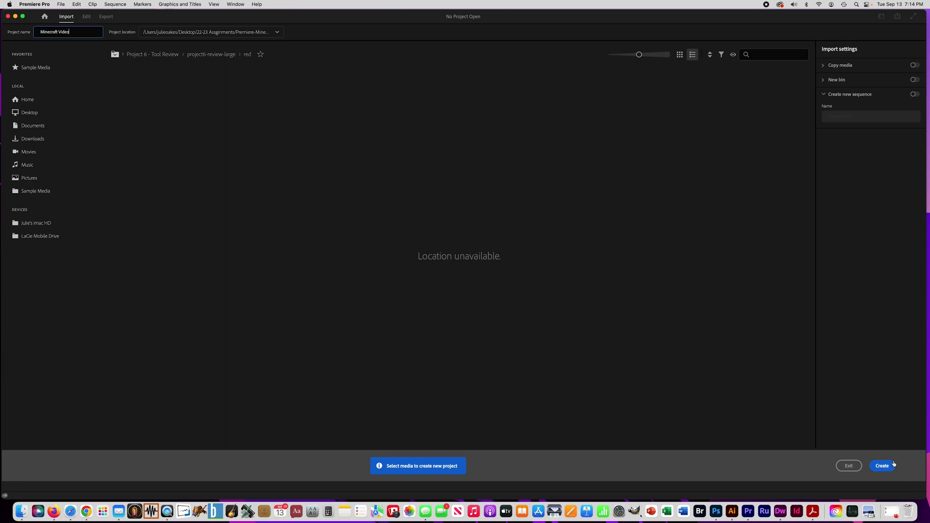
left_click(884, 467)
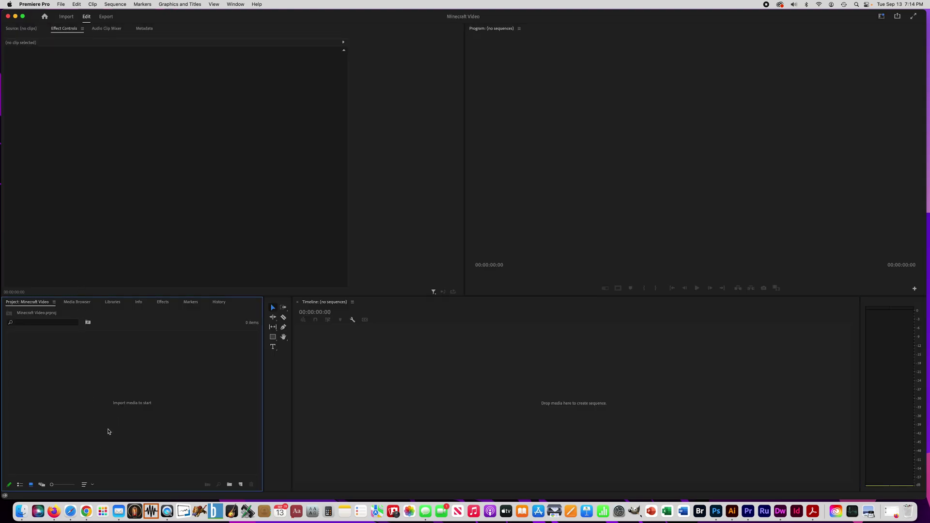
Import Dance - 46012.mp4 and video_games_-_89894 (Original).mp4 into the project bin.
left_click(121, 403)
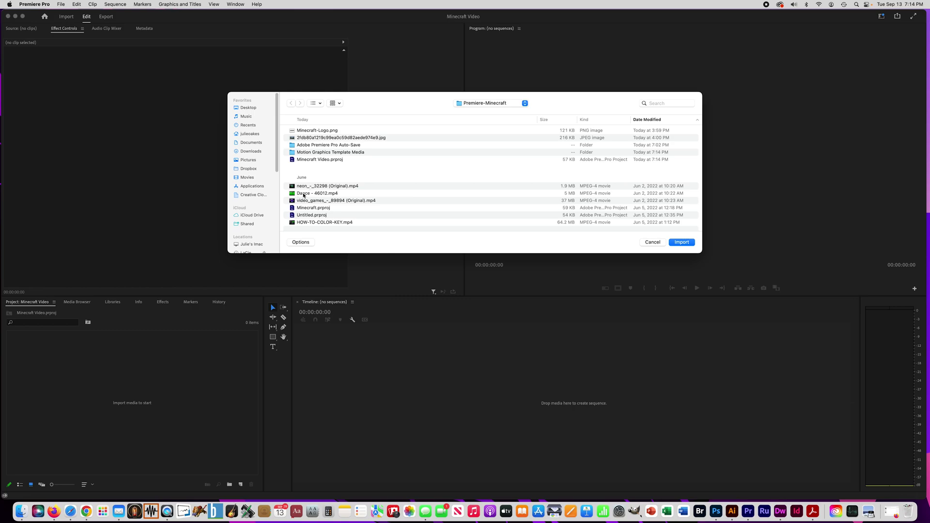
double_click(304, 194)
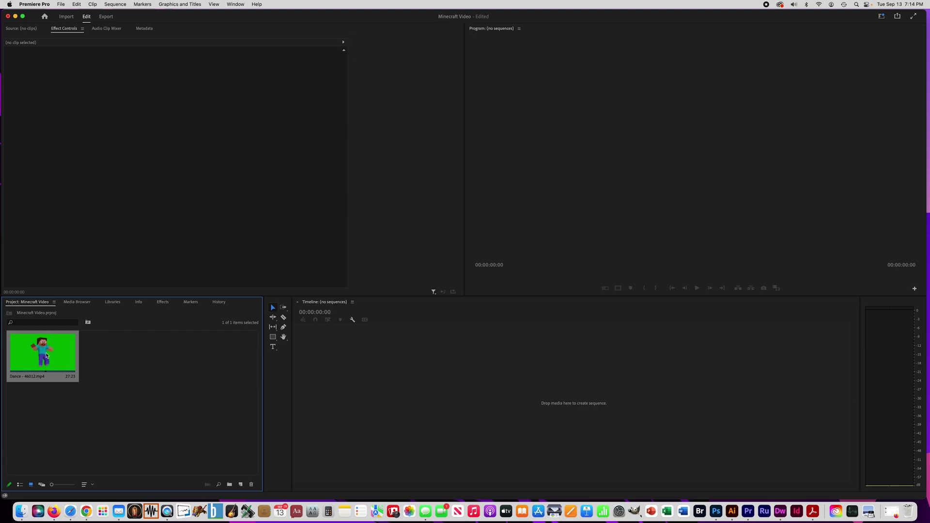
double_click(112, 362)
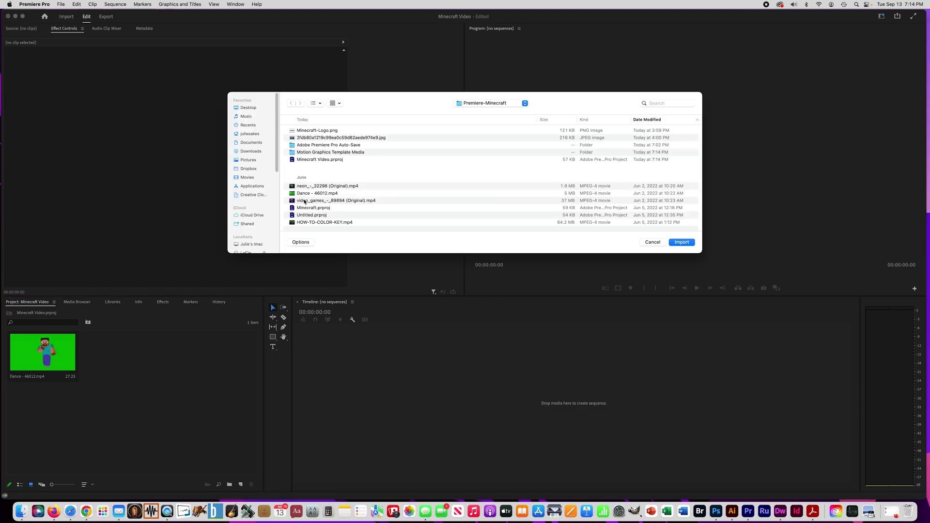
left_click(304, 201)
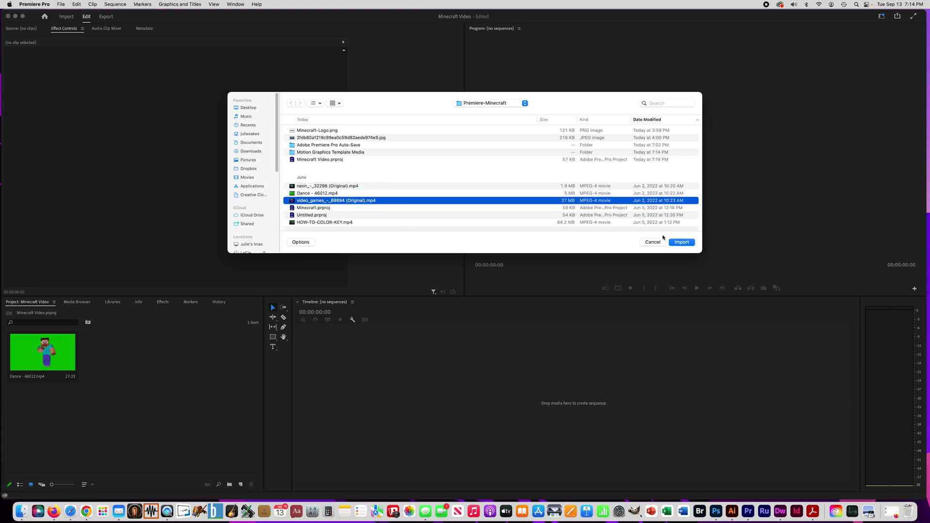
left_click(680, 242)
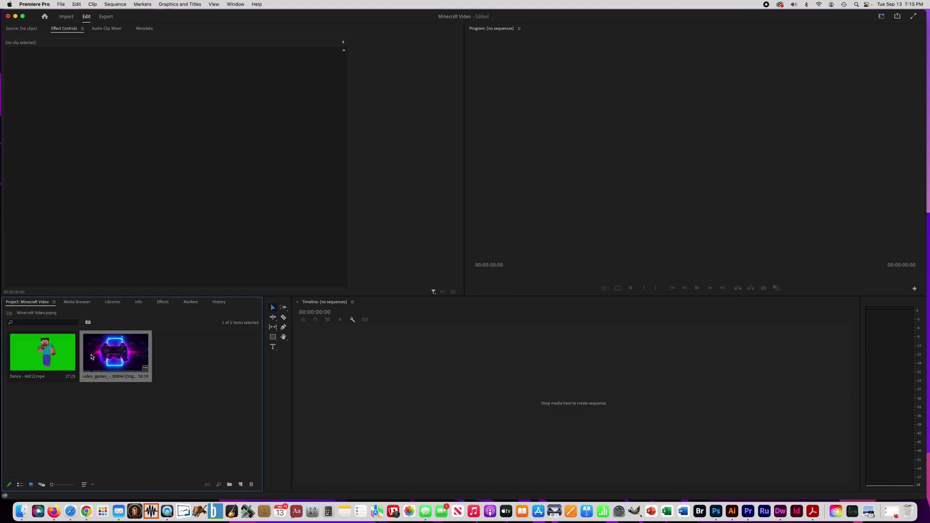
Make a sequence from the neon clip, add Dance on Video 2, and trim V1 to 27:29.
left_click_drag(93, 356, 317, 366)
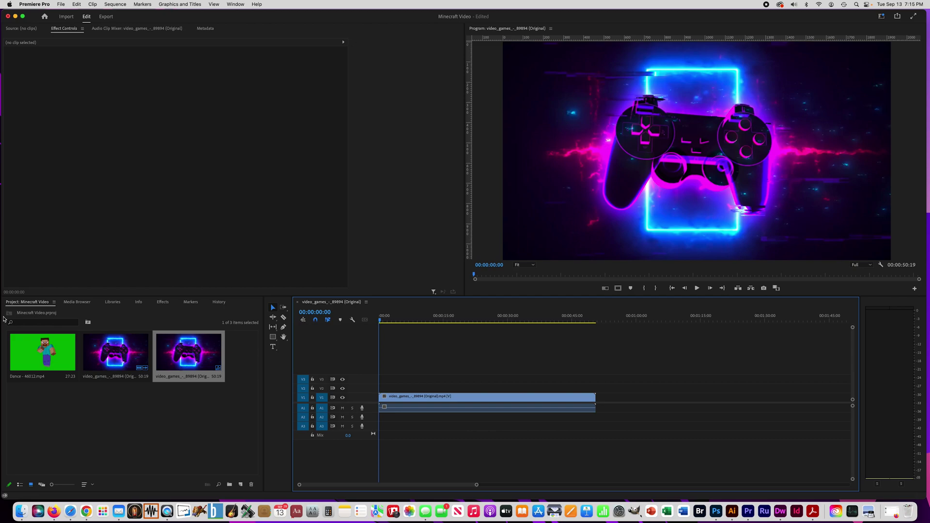
left_click(43, 351)
left_click_drag(164, 347, 381, 390)
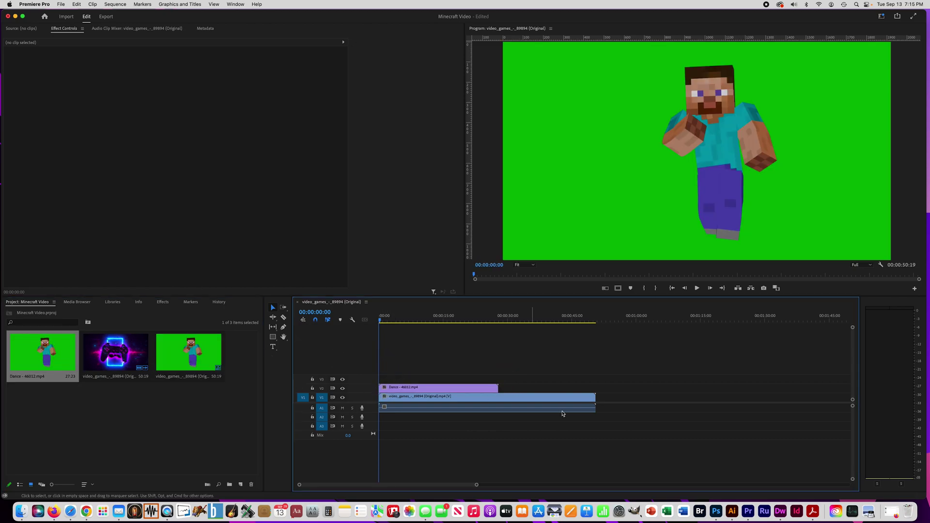
left_click_drag(597, 398, 497, 415)
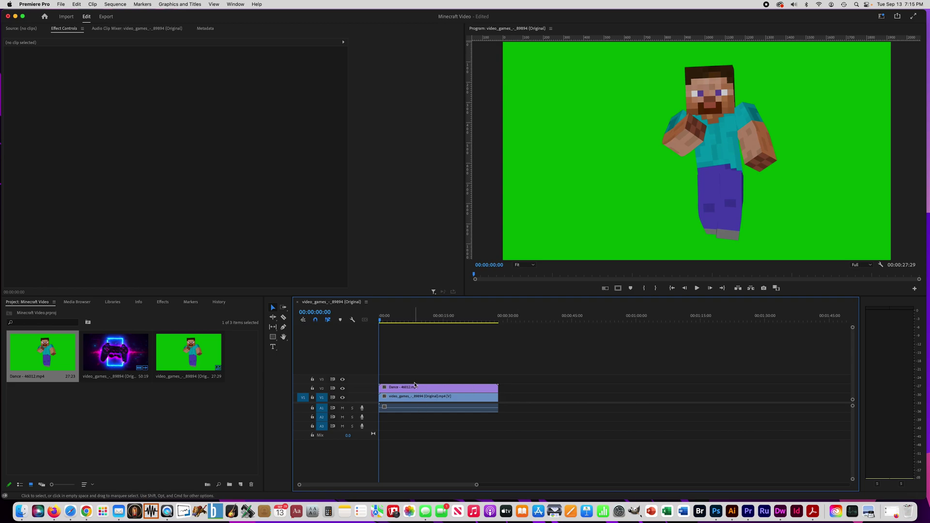
Expand the Video 1 and Video 2 tracks to show thumbnails and select the background clip.
double_click(364, 398)
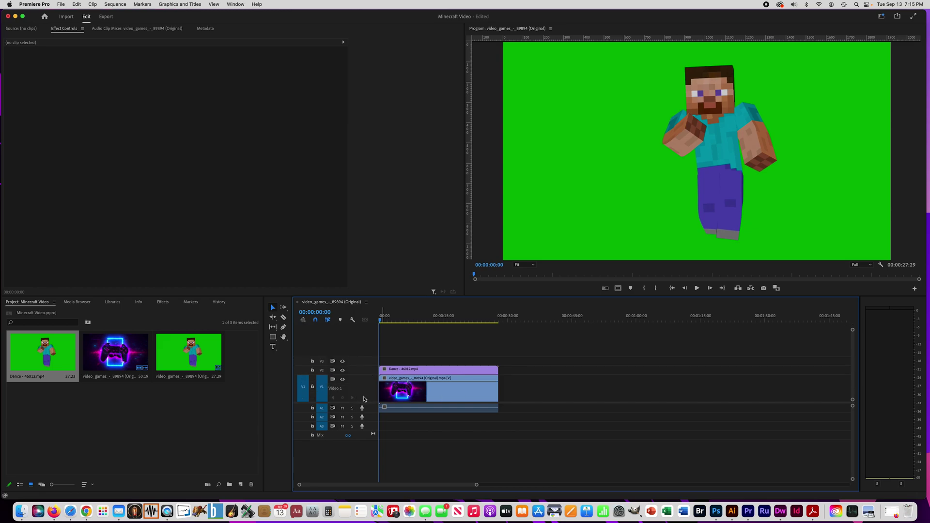
double_click(361, 371)
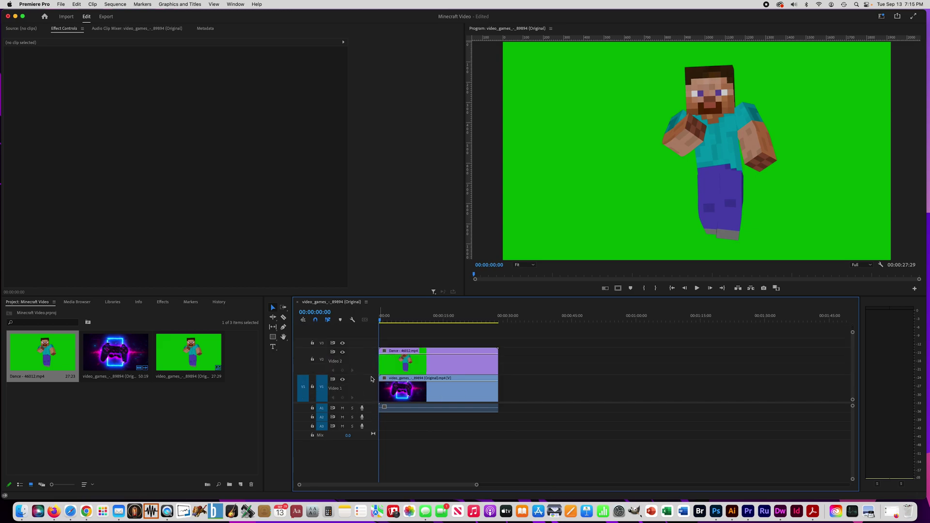
left_click(452, 388)
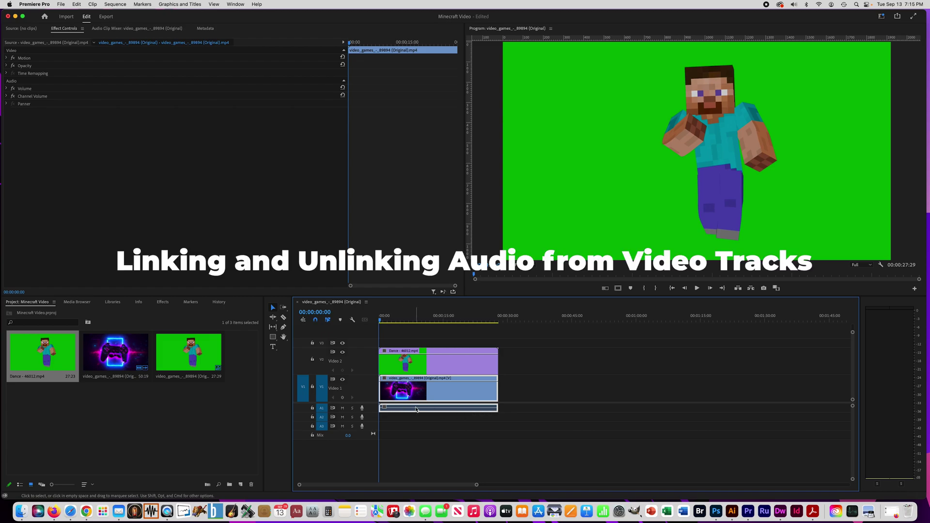
Unlink the neon background clip's audio and delete the A1 audio clip.
right_click(450, 388)
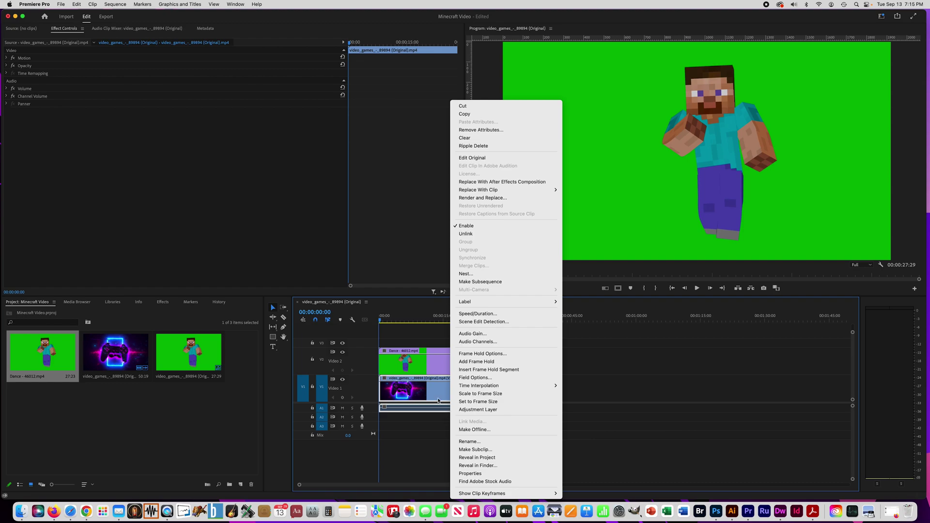
left_click(463, 234)
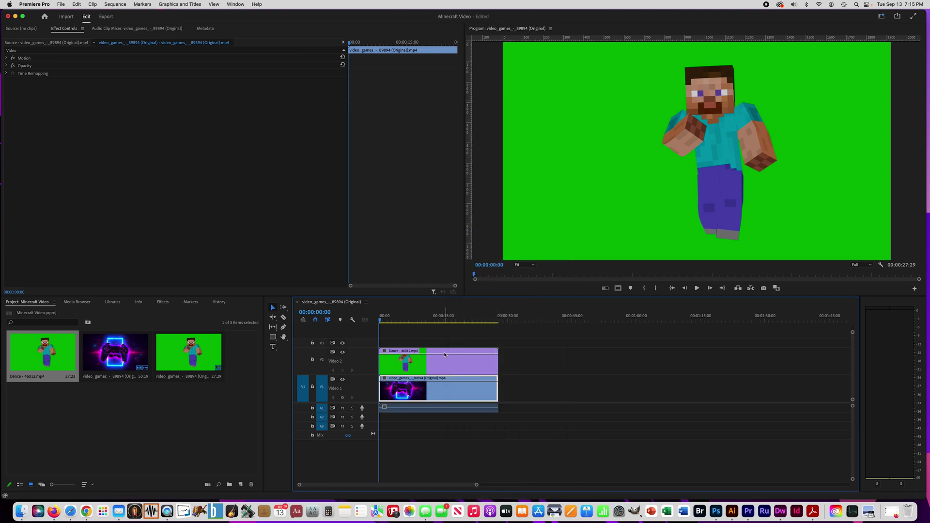
left_click(453, 410)
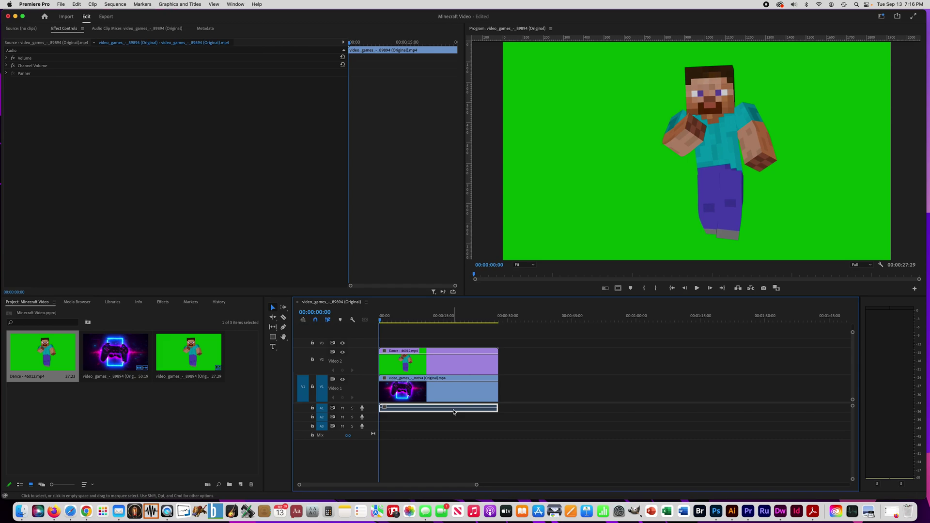
key("Delete")
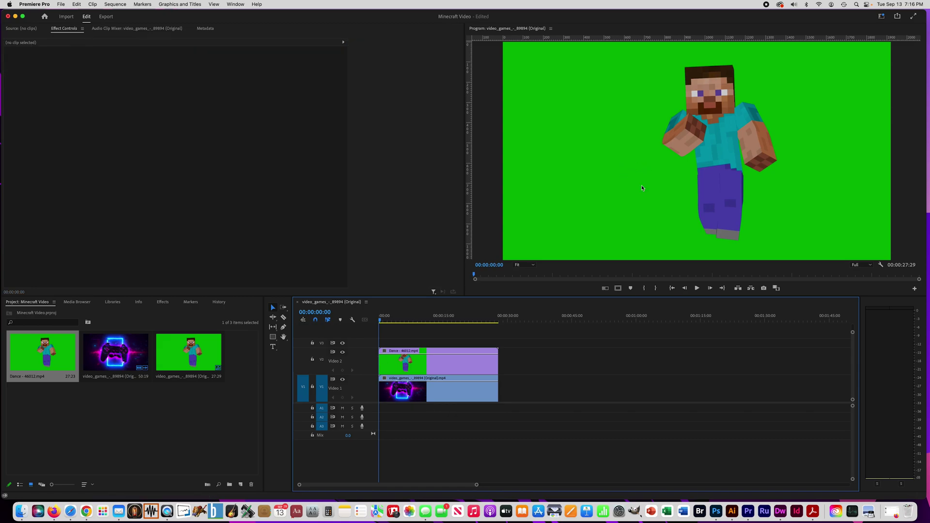
left_click(419, 368)
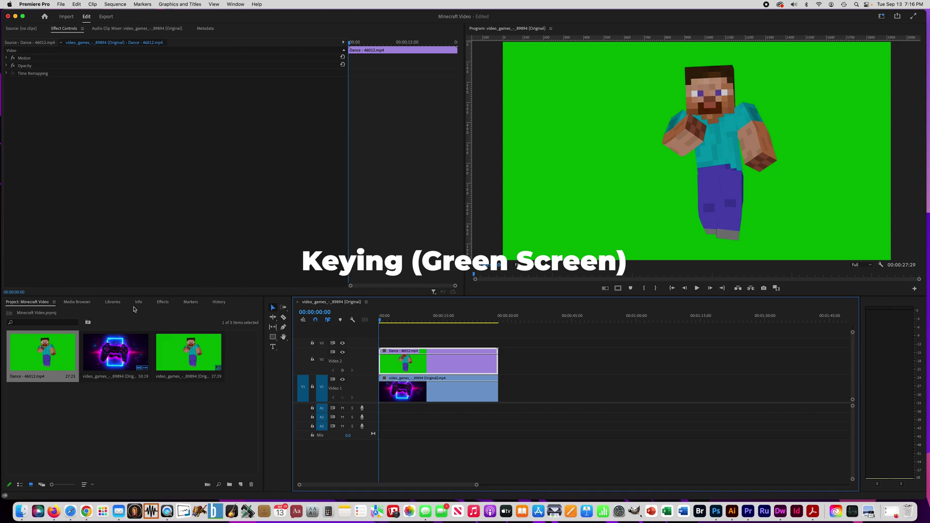
Apply the Ultra Key effect from Video Effects > Keying to the Dance clip.
left_click(162, 302)
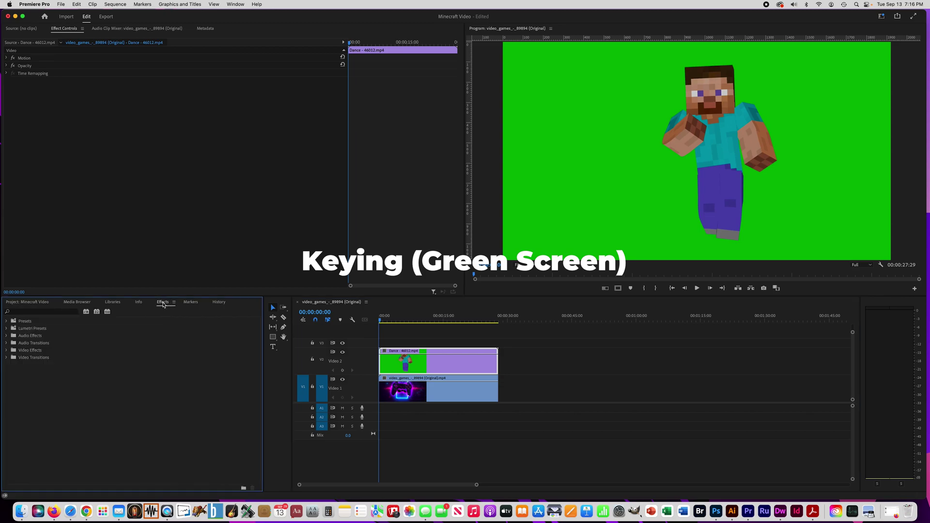
left_click(6, 350)
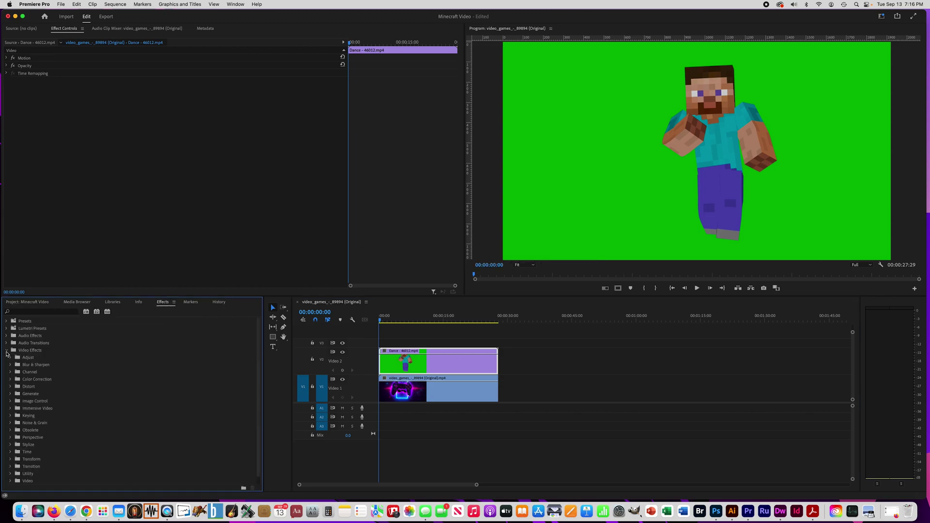
scroll(49, 444, "down", 1)
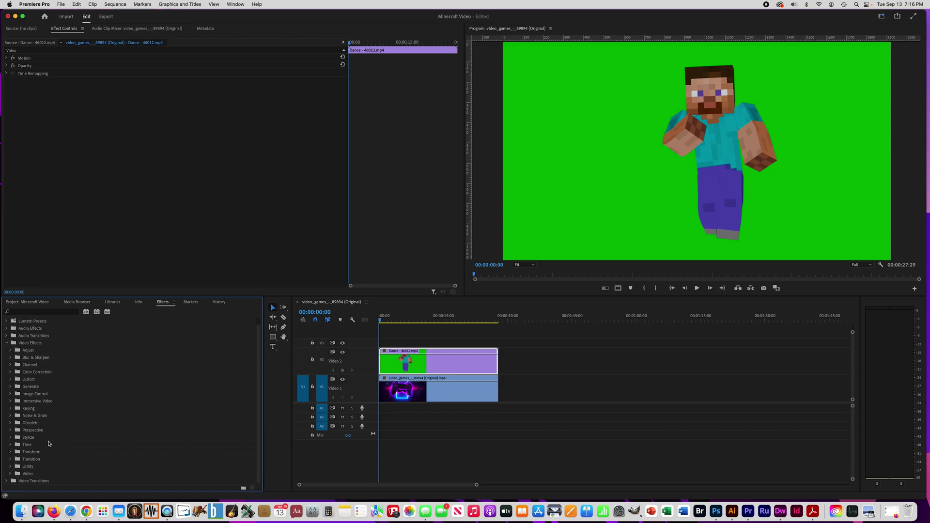
left_click(10, 410)
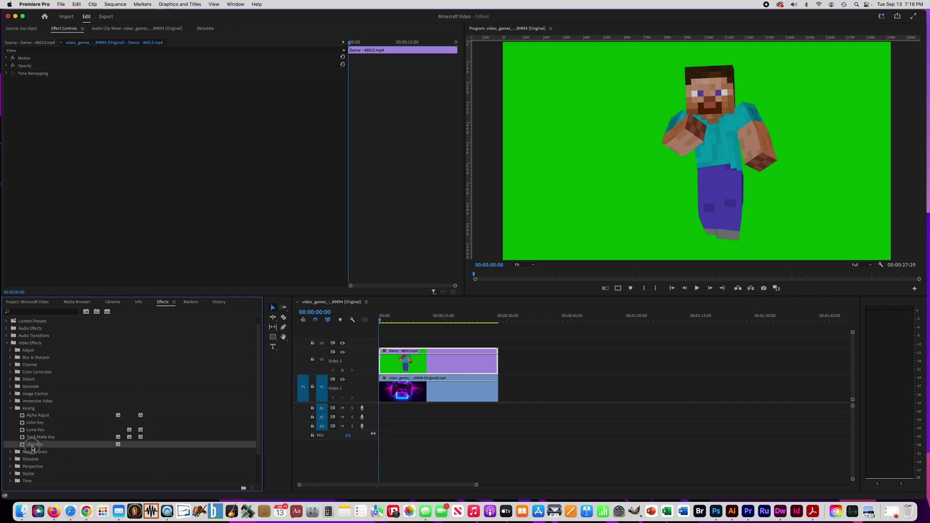
double_click(33, 444)
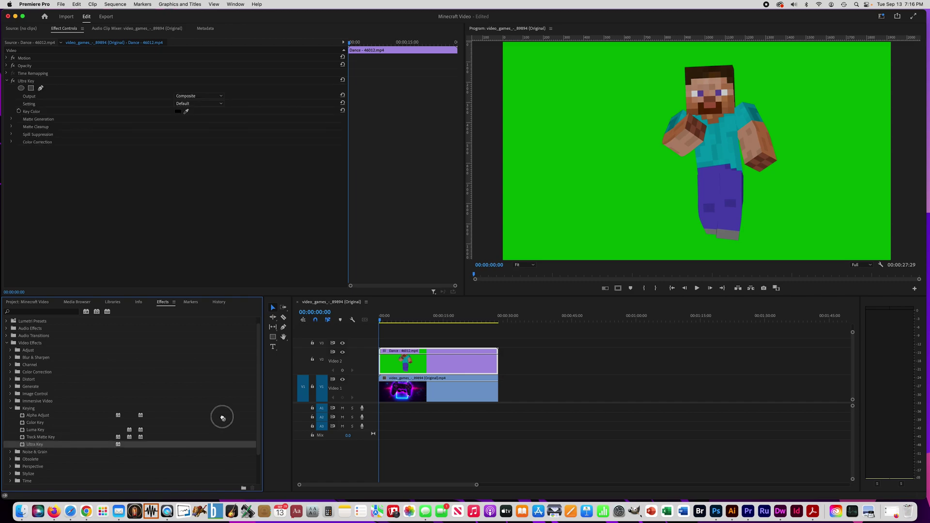
left_click_drag(222, 418, 417, 360)
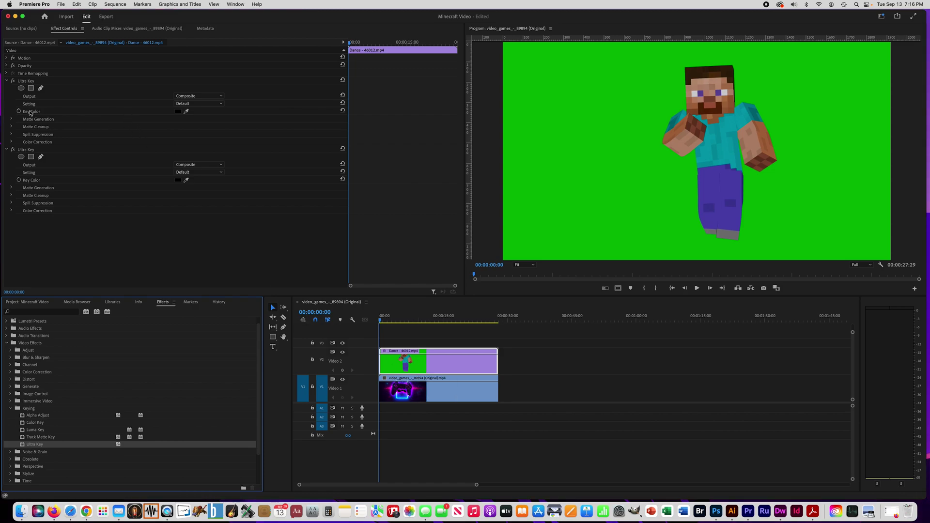
Sample the green screen as key colour, check the Alpha Channel output, then return to Composite.
left_click(186, 111)
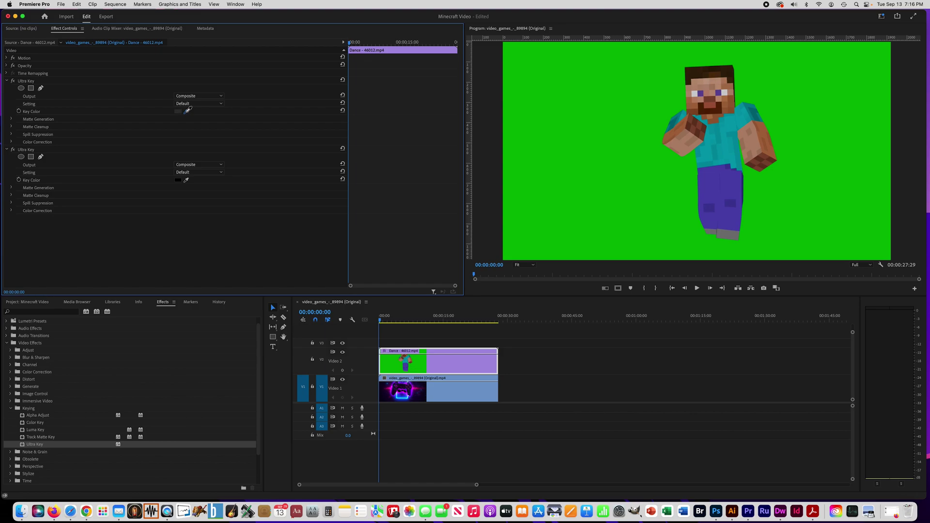
left_click(609, 110)
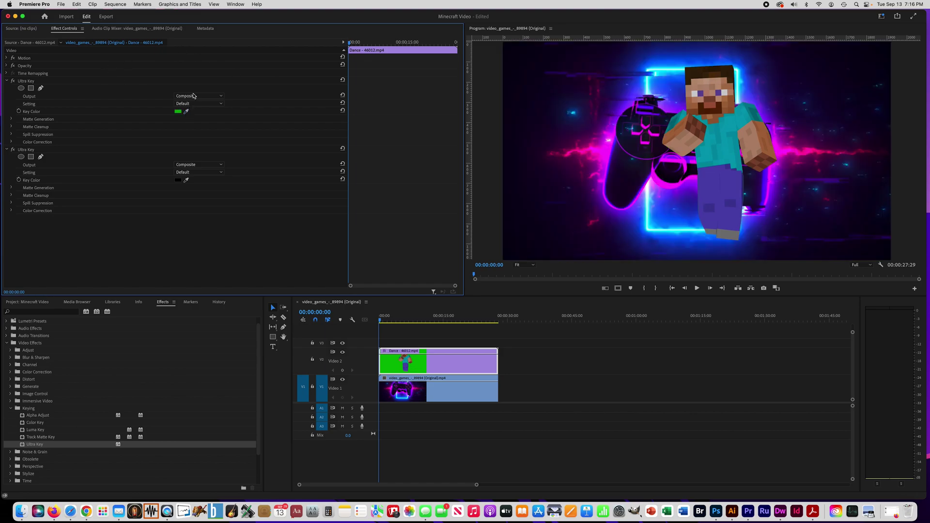
left_click(197, 96)
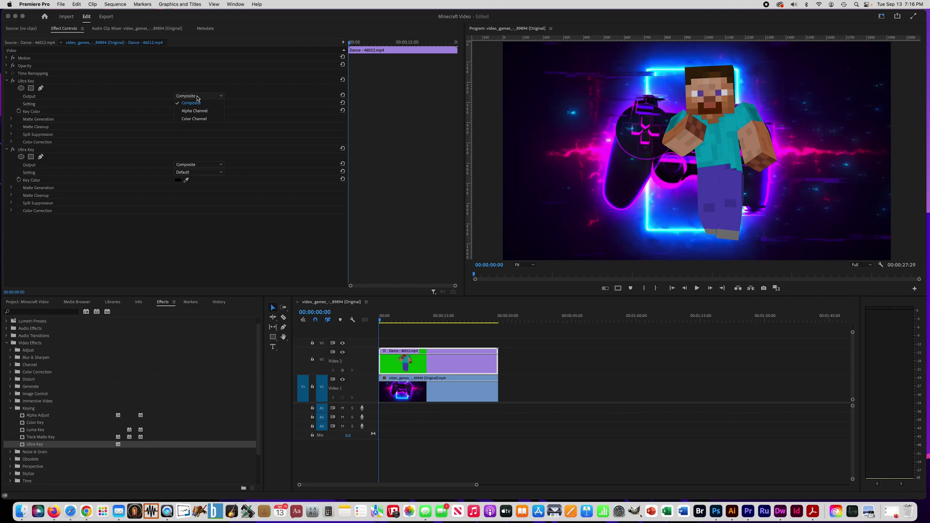
left_click(187, 111)
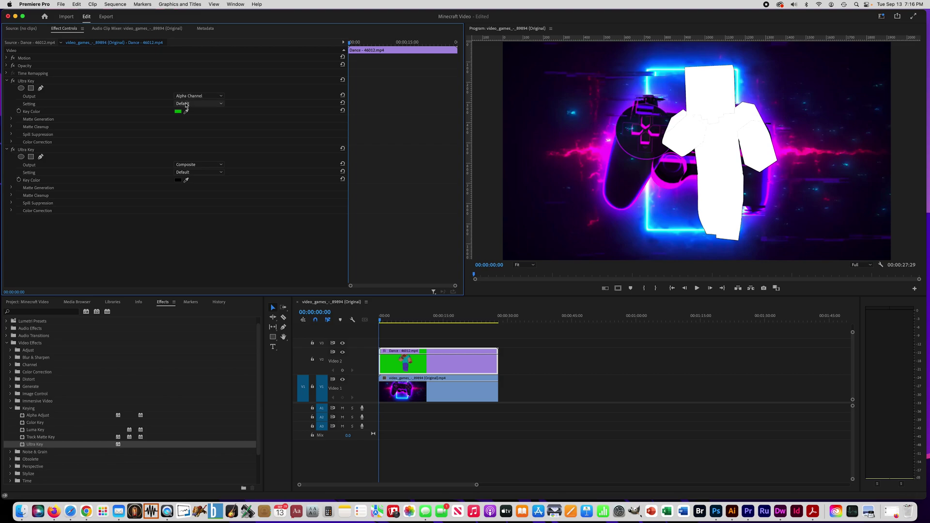
left_click(187, 96)
left_click(188, 96)
left_click(185, 97)
left_click(184, 103)
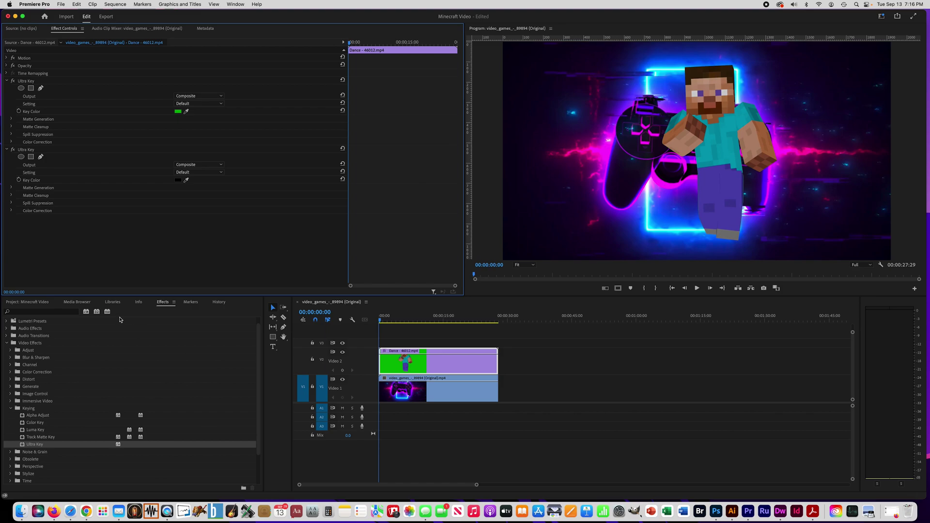
Switch the Project panel to List View and select the sequence row.
left_click(41, 302)
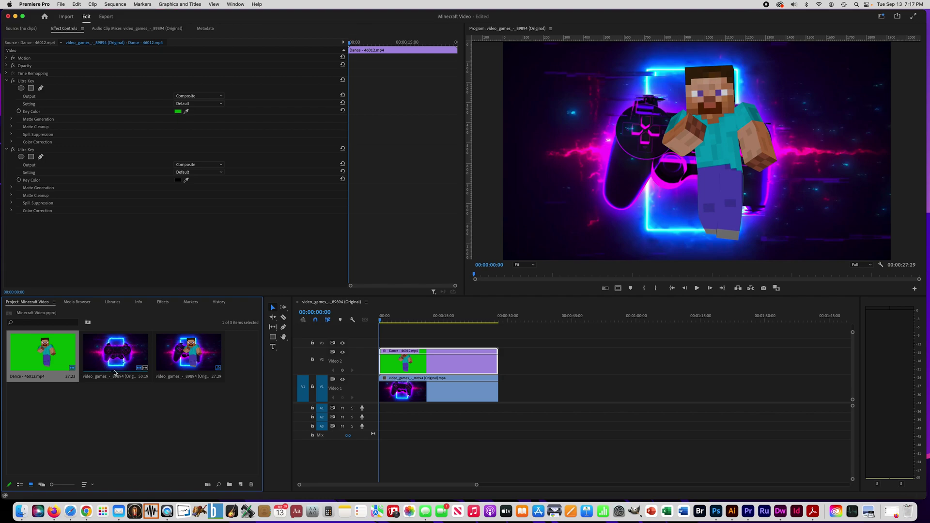
left_click(194, 370)
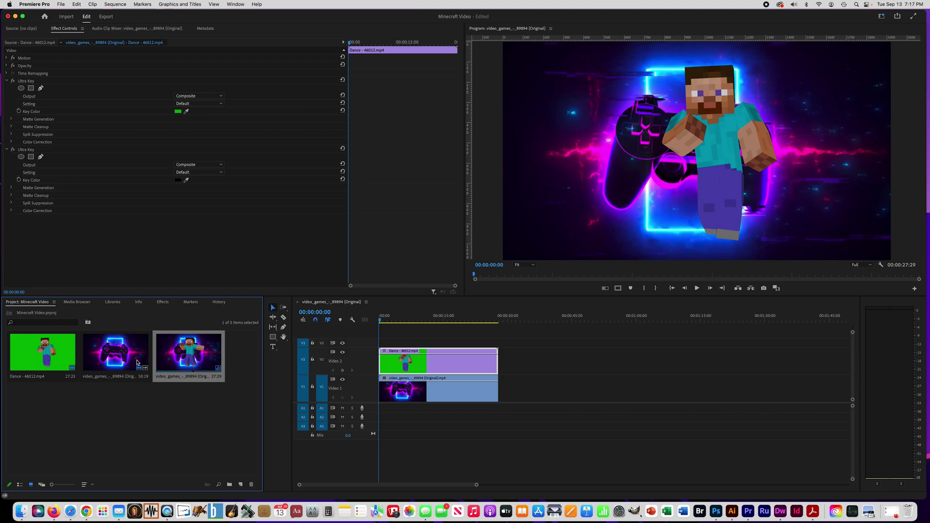
left_click(115, 352)
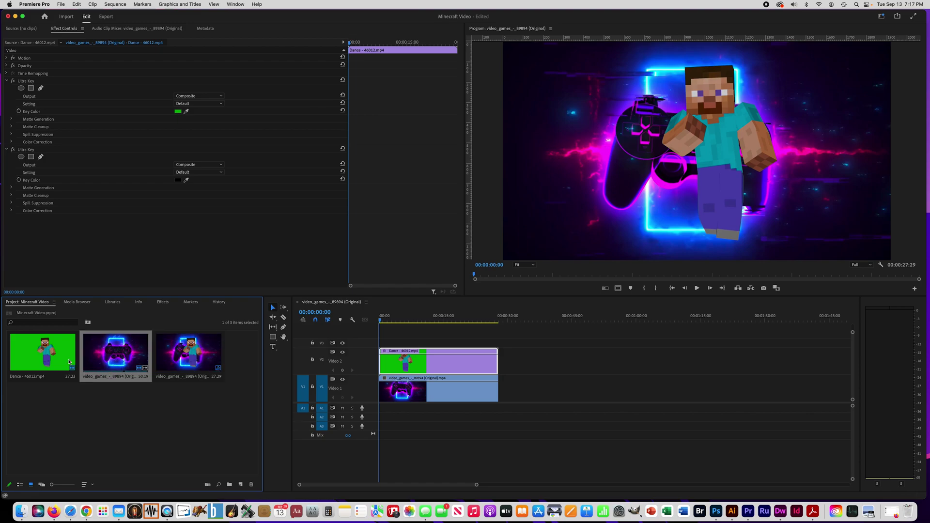
left_click(19, 485)
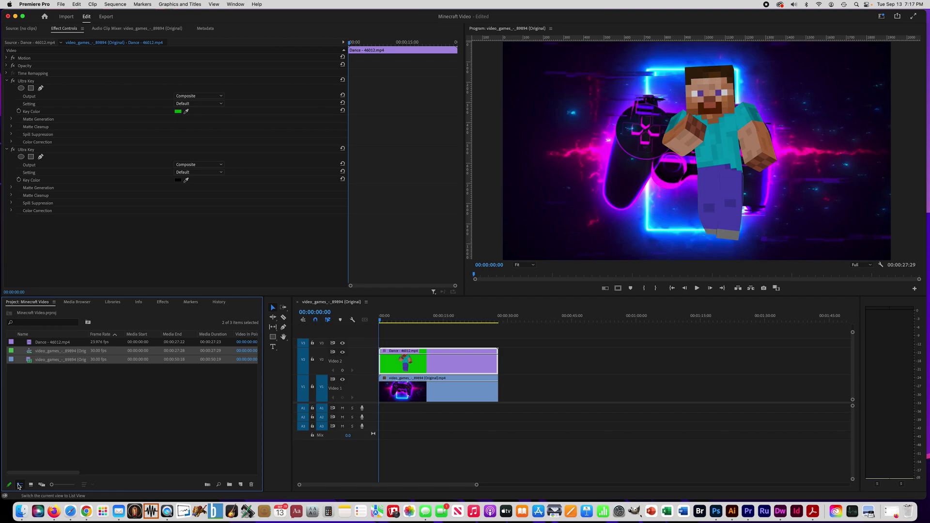
left_click(49, 353)
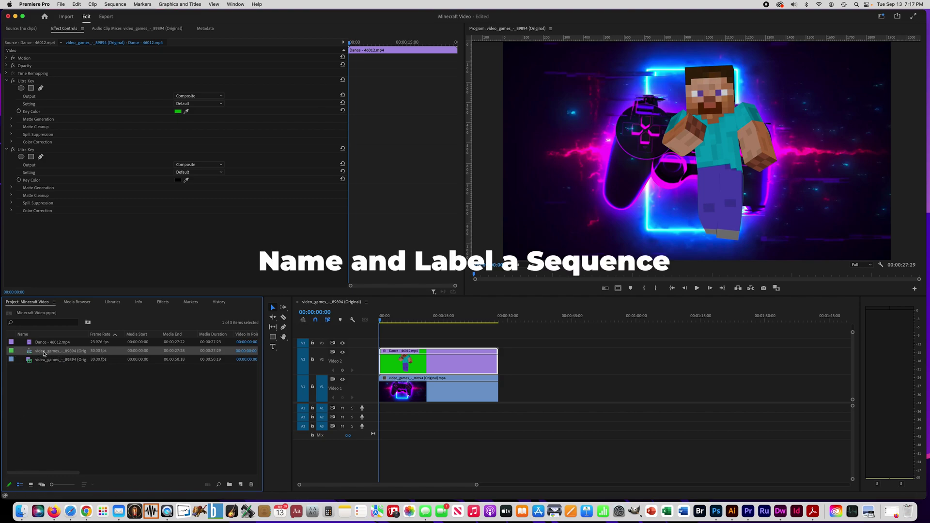
Give the sequence item a Violet label.
key("shift+3")
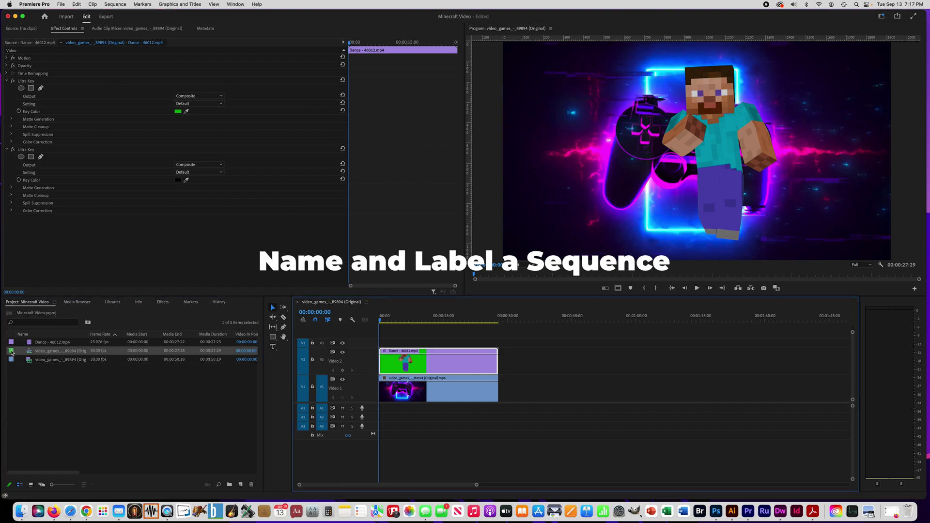
right_click(11, 352)
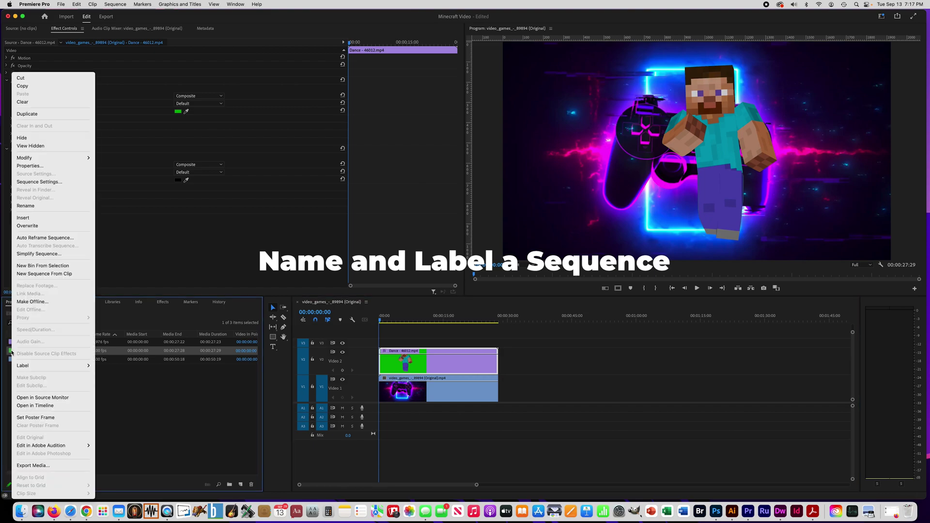
mouse_move(78, 366)
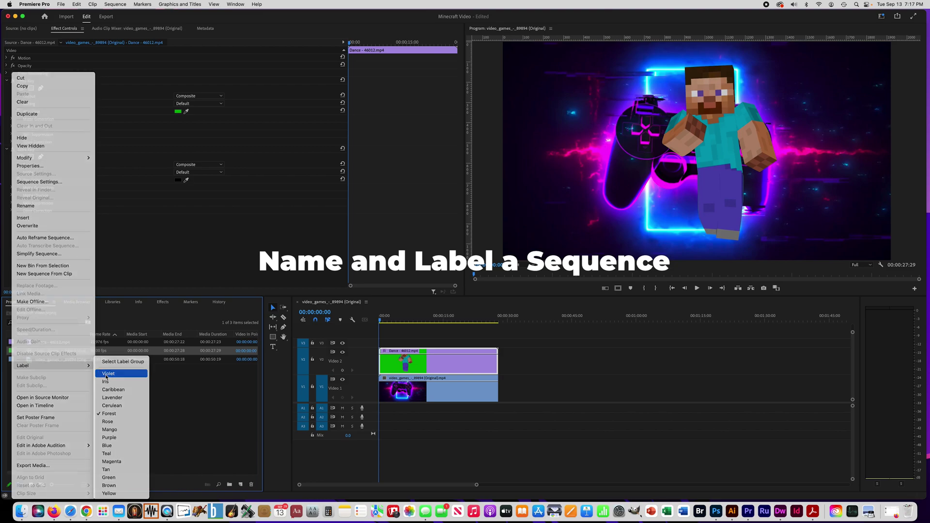
left_click(106, 375)
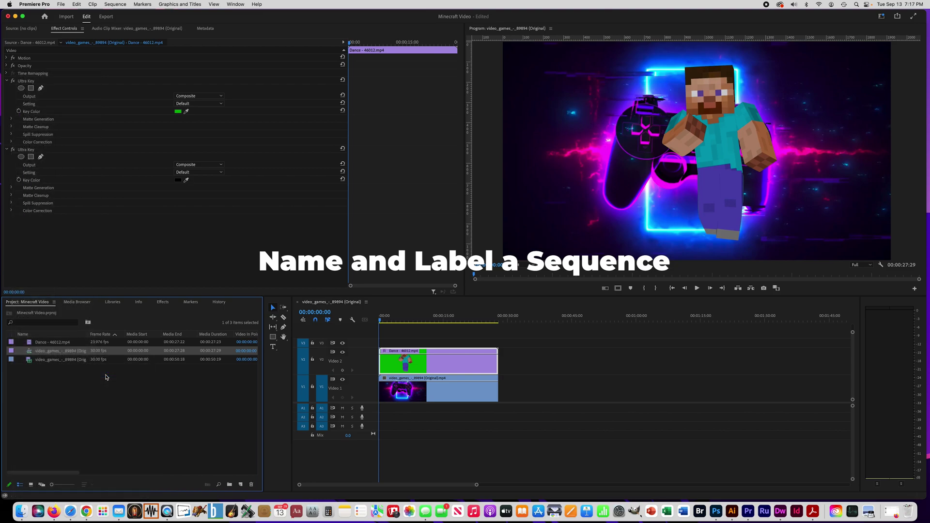
Rename the sequence to 'Minecraft Seq'.
right_click(54, 354)
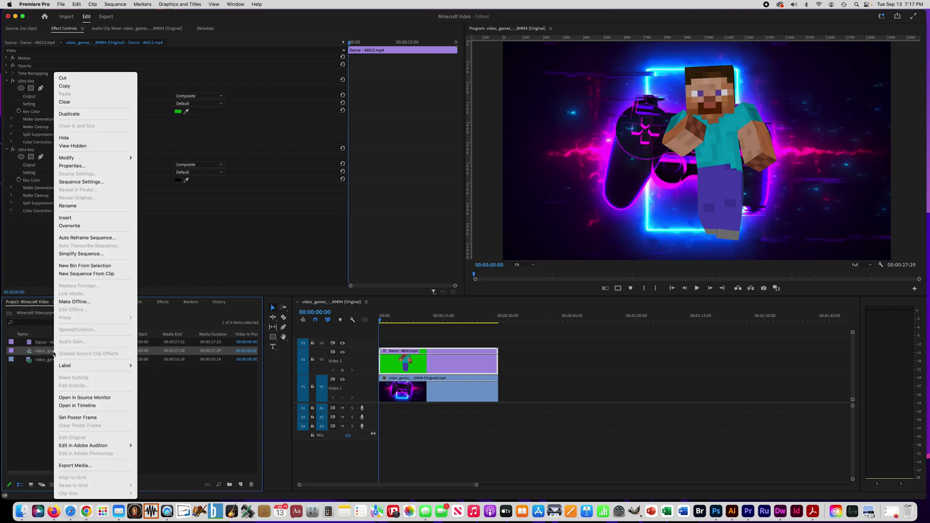
left_click(90, 205)
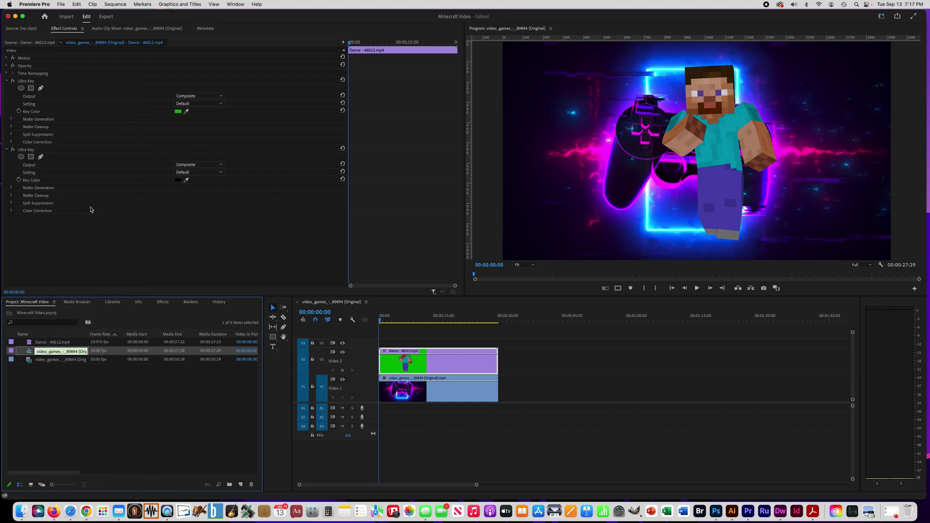
type("Minecraft Seq")
left_click(69, 401)
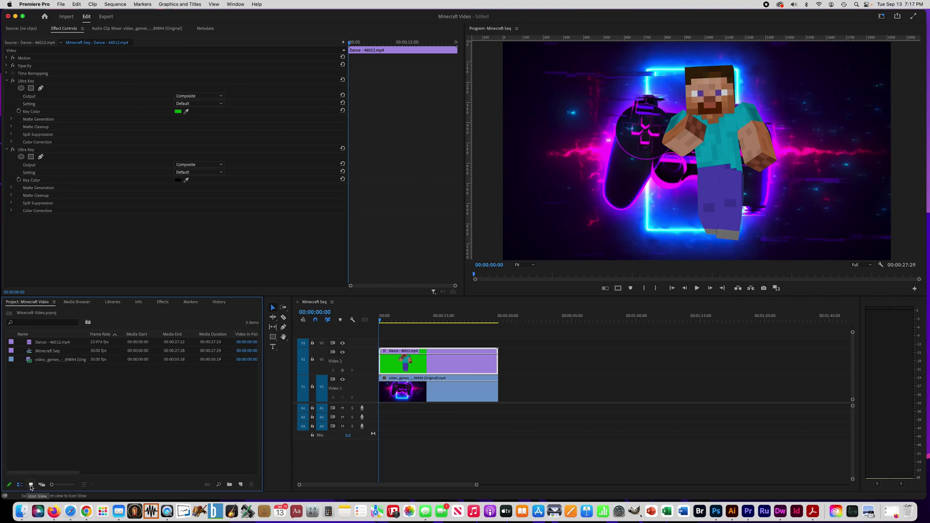
Enlarge and rearrange thumbnails in Freeform view, then switch the bin to Icon View with durations.
left_click(31, 485)
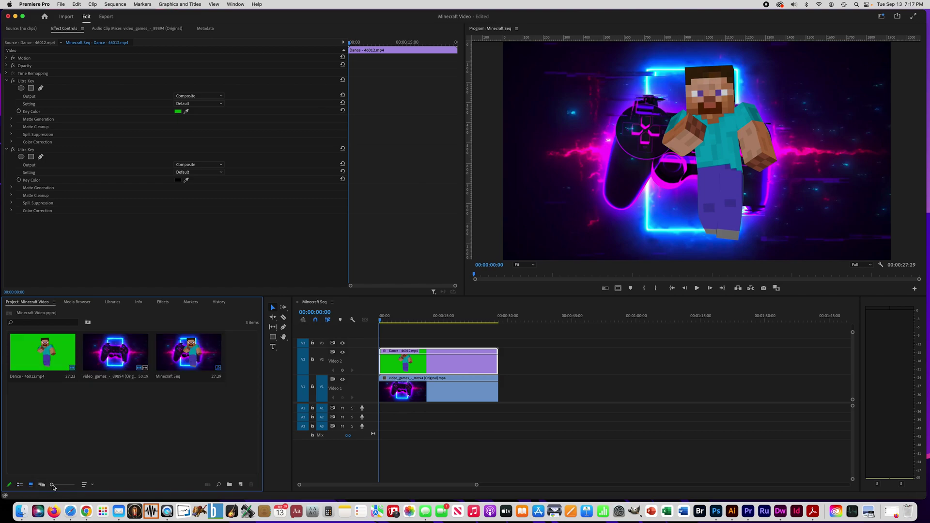
left_click_drag(52, 484, 56, 484)
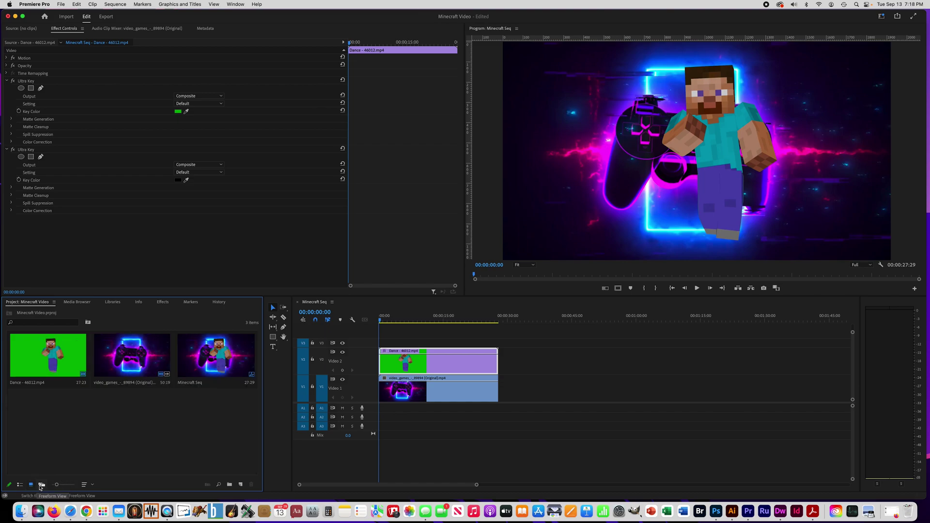
left_click(41, 486)
left_click_drag(130, 358, 74, 440)
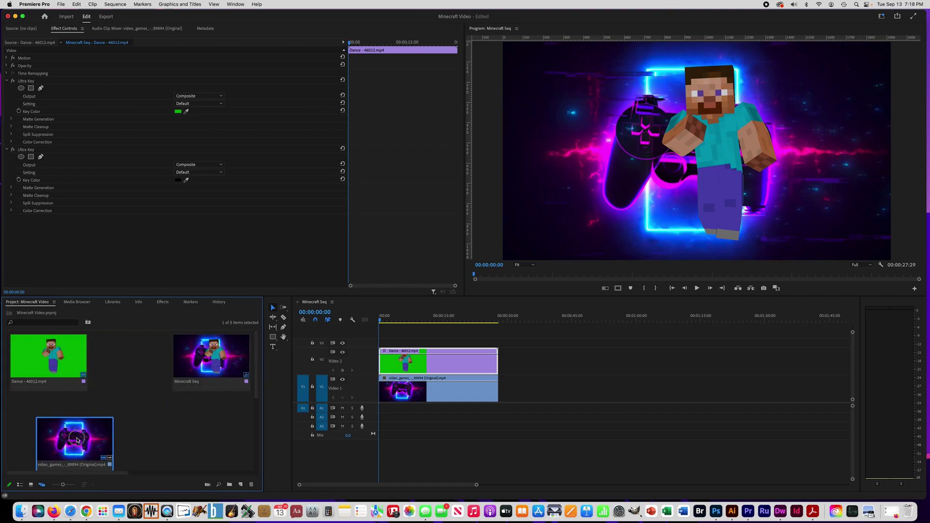
left_click_drag(200, 364, 143, 370)
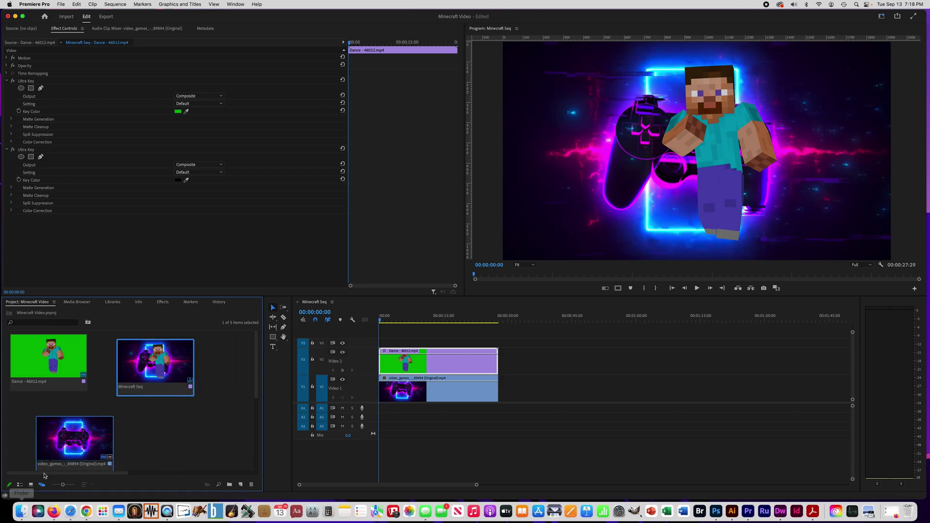
left_click(32, 485)
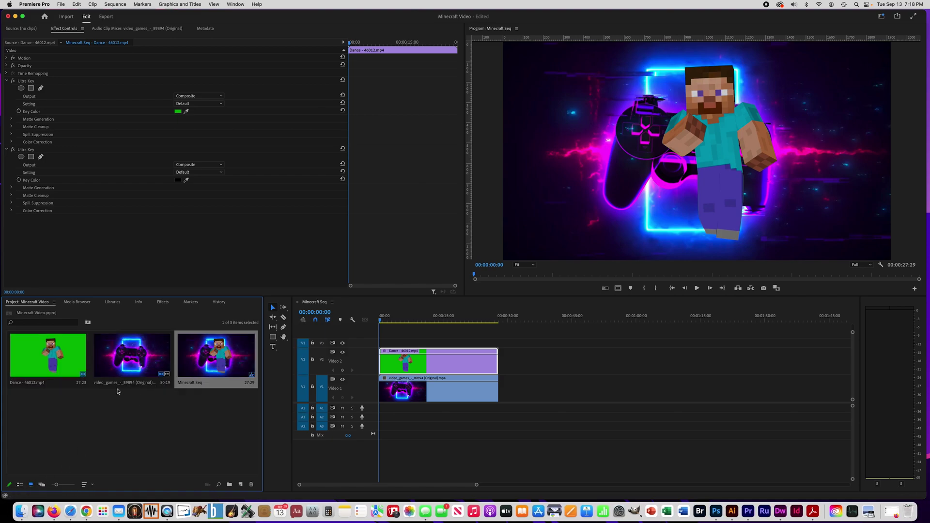
left_click_drag(196, 18, 195, 19)
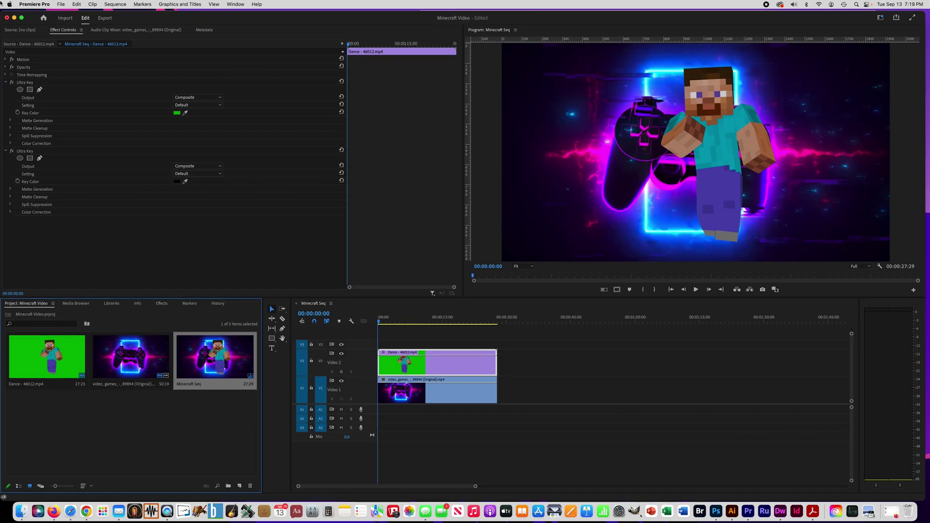
Change the Auto Save preference to save the project every 10 minutes.
left_click(38, 4)
mouse_move(38, 27)
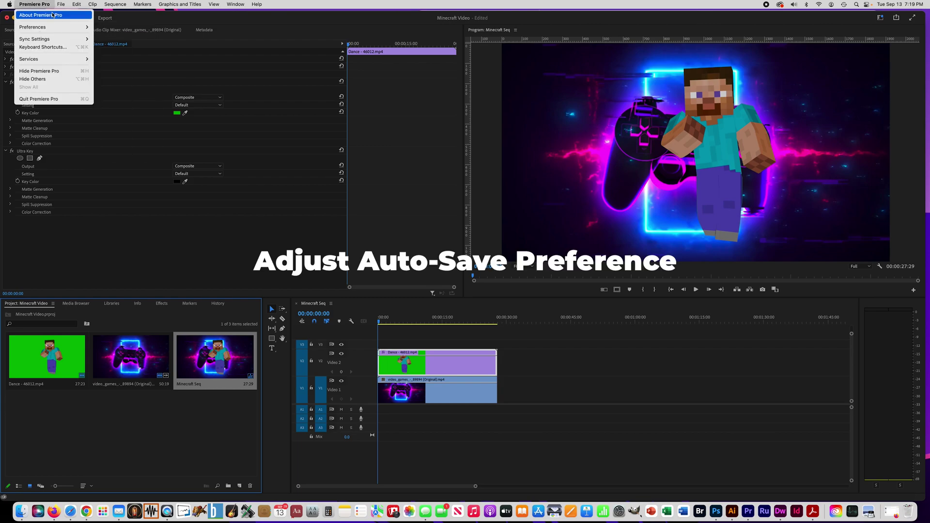
mouse_move(76, 5)
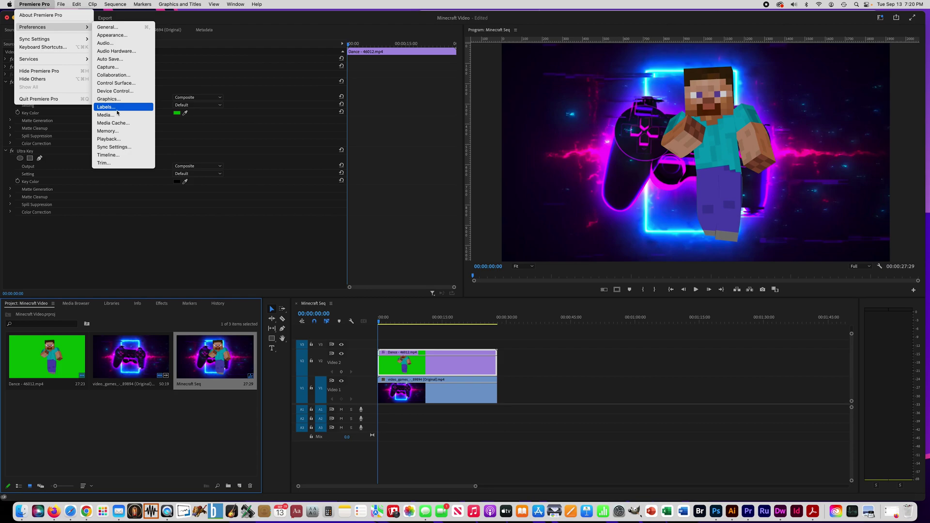
left_click(116, 61)
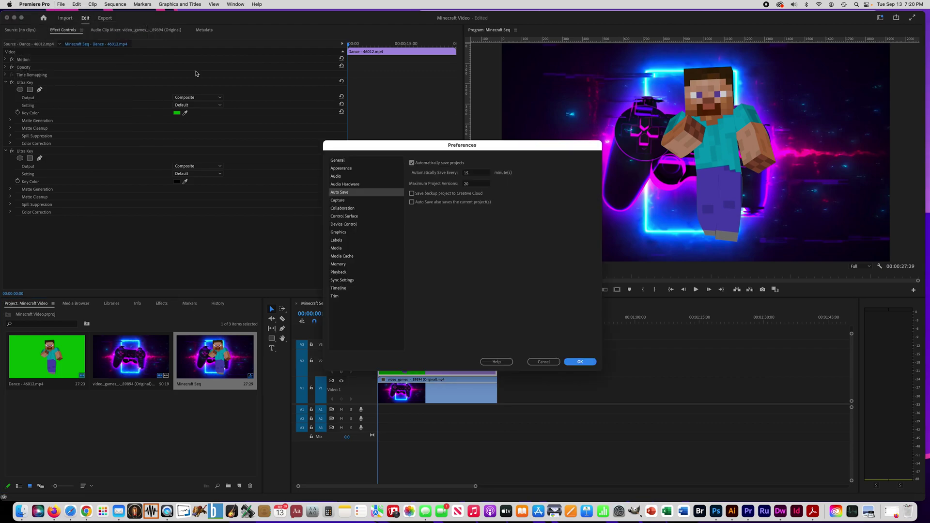
left_click(458, 174)
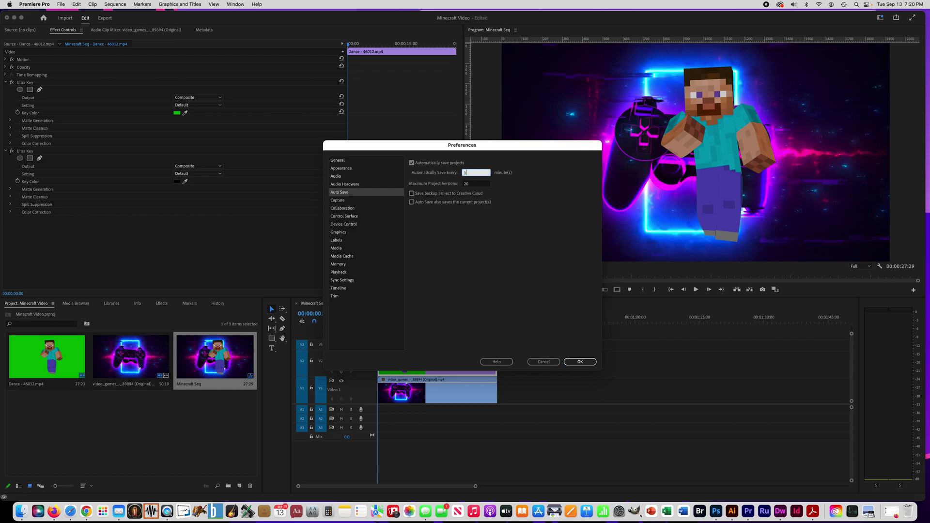
left_click(579, 361)
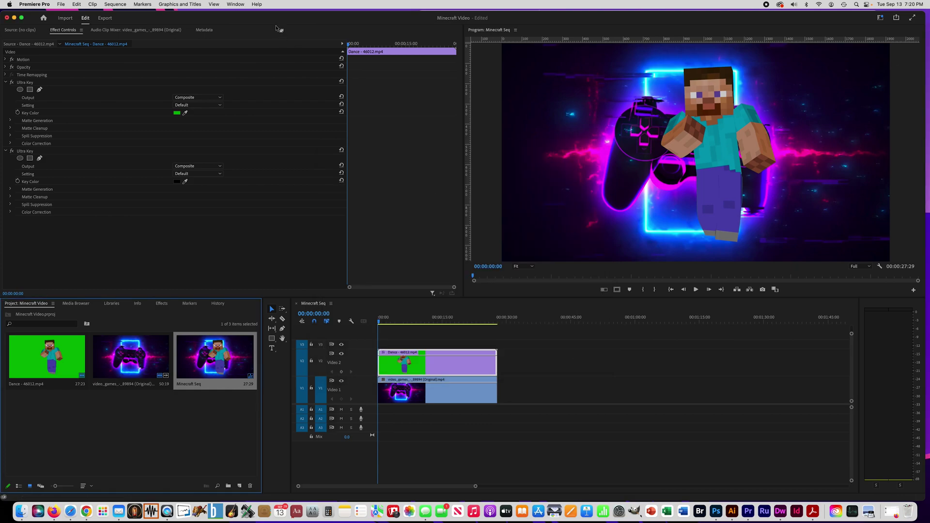
Import Minecraft-Logo.png and the landscape JPEG together into the project bin.
left_click(204, 30)
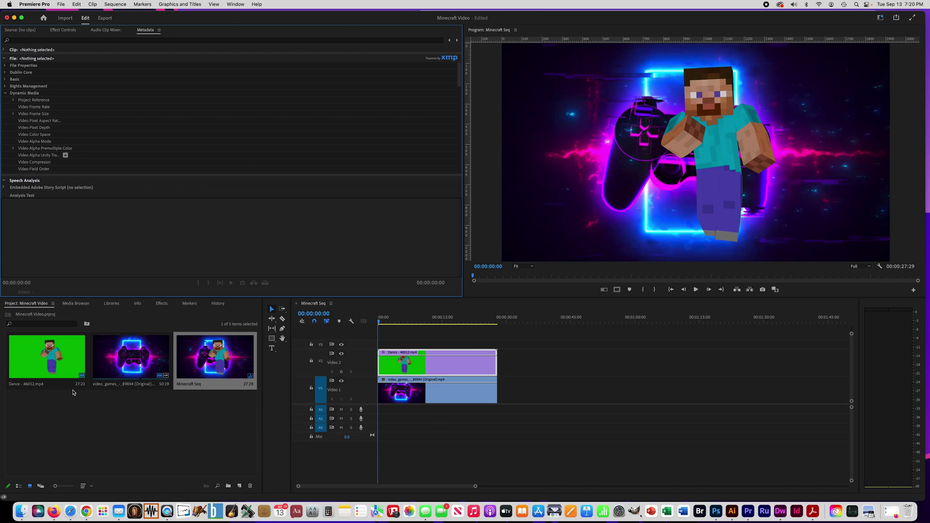
left_click(37, 421)
double_click(37, 421)
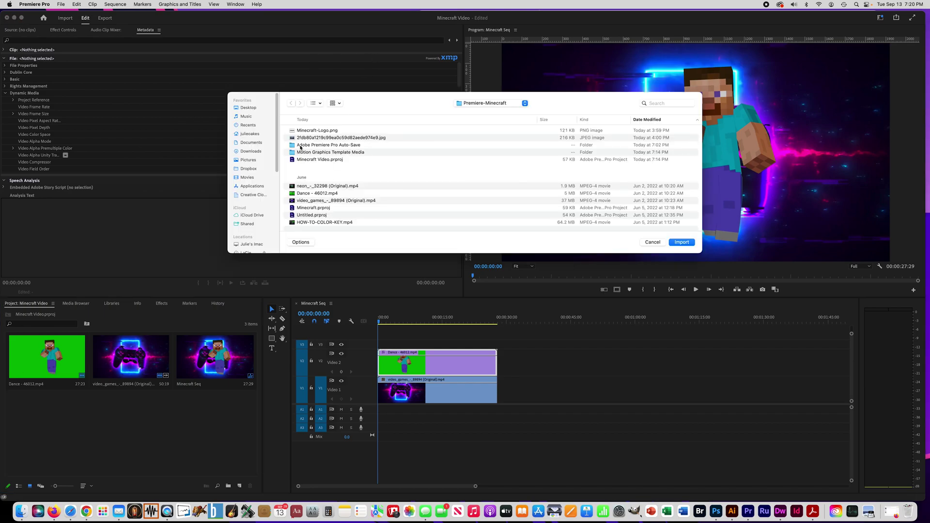
left_click(306, 131)
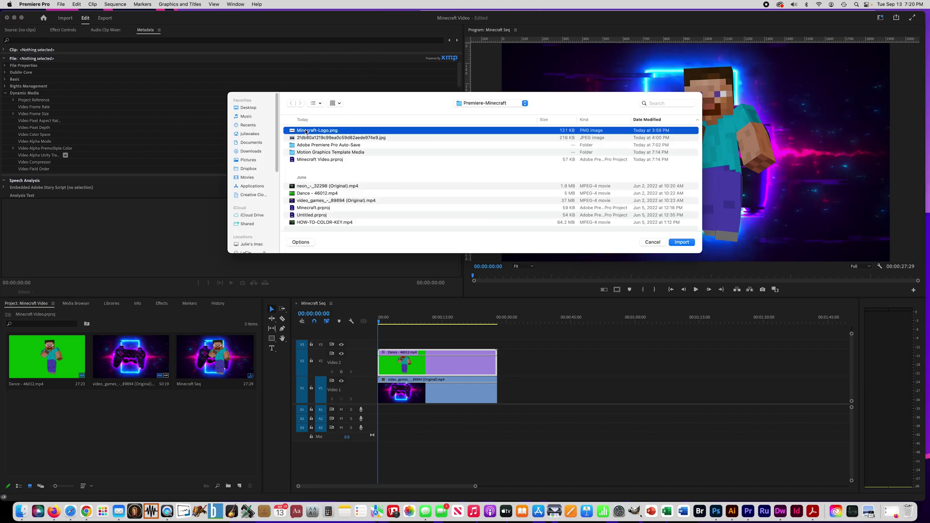
left_click(308, 138, "shift")
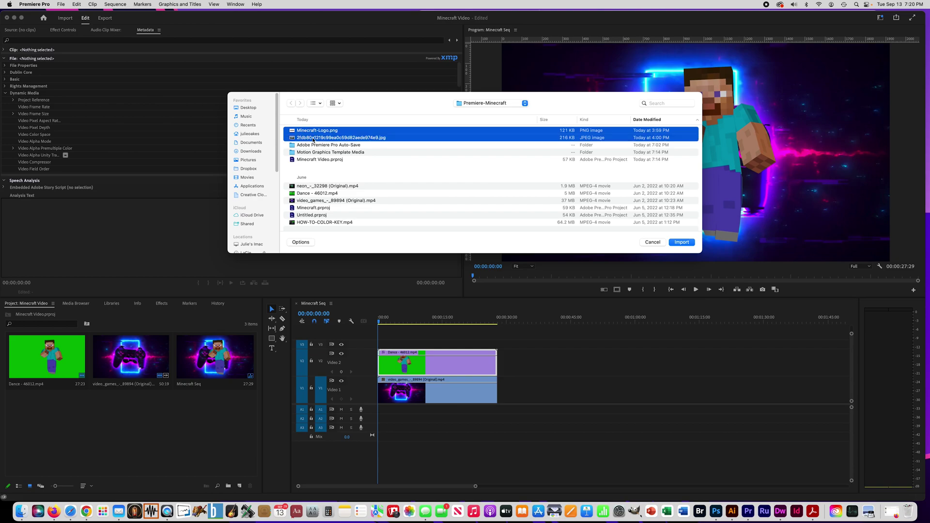
left_click(681, 242)
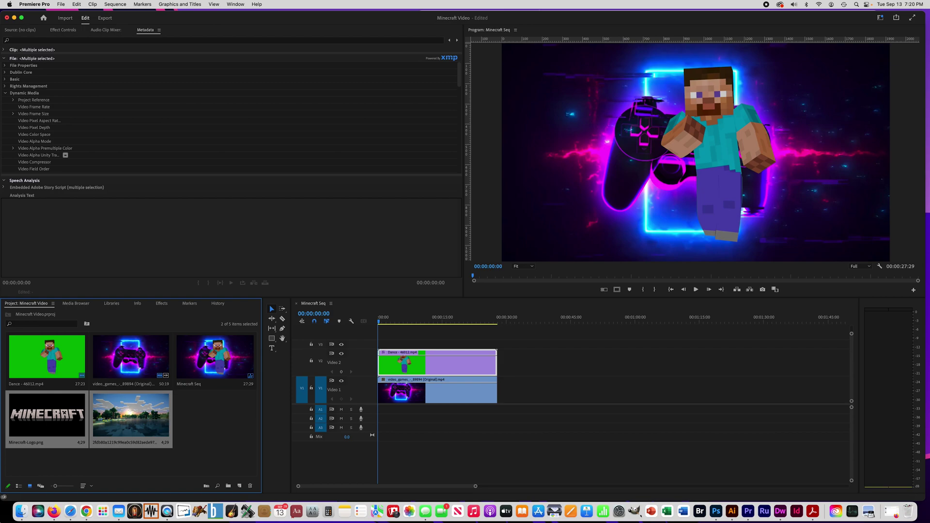
Delete the landscape JPEG from the project bin, keeping Minecraft-Logo.png.
left_click(212, 441)
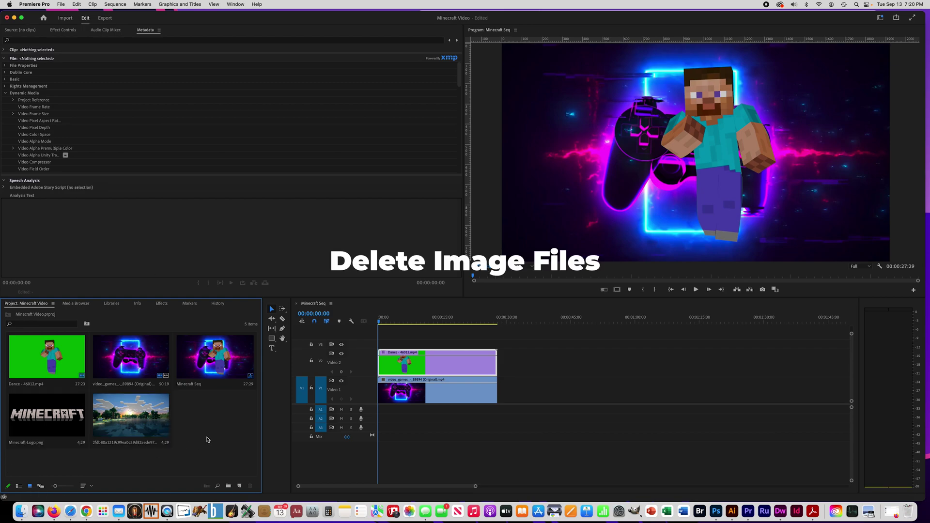
left_click(125, 425)
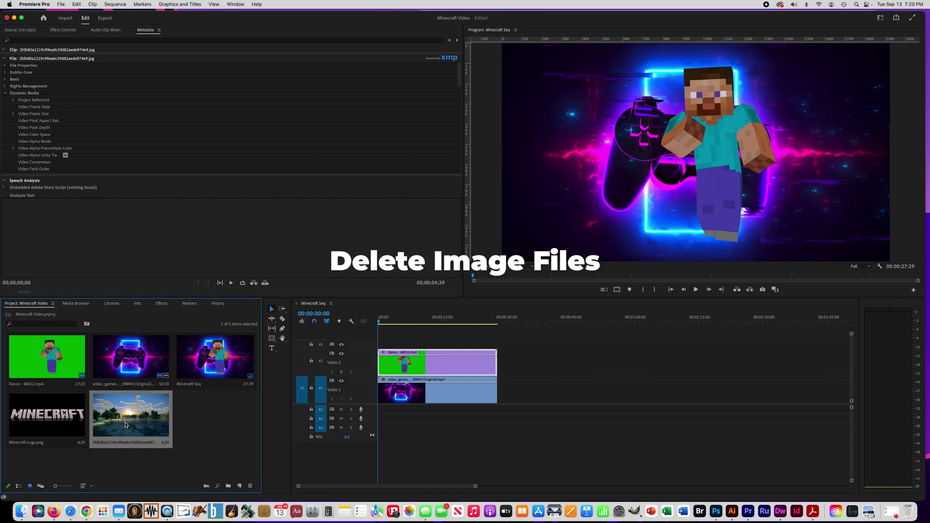
key("Delete")
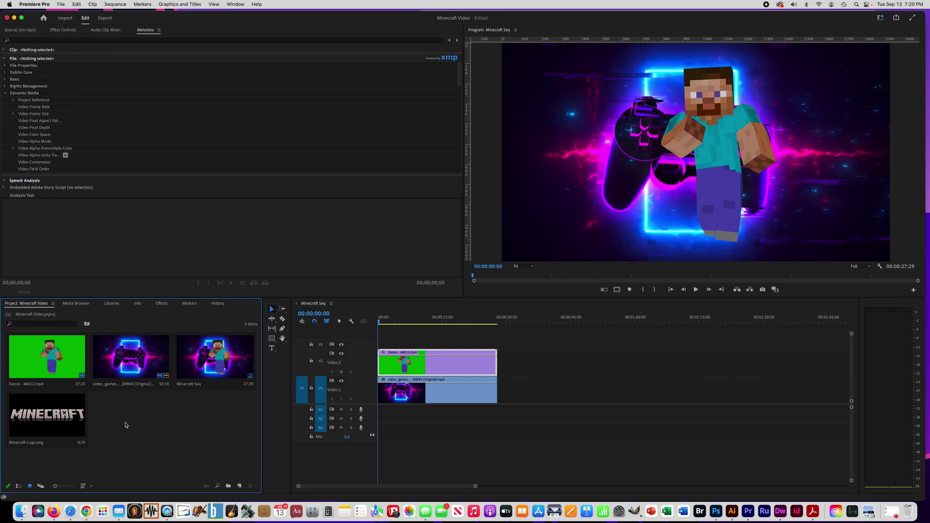
Re-import the landscape JPG so the bin holds five items.
double_click(125, 425)
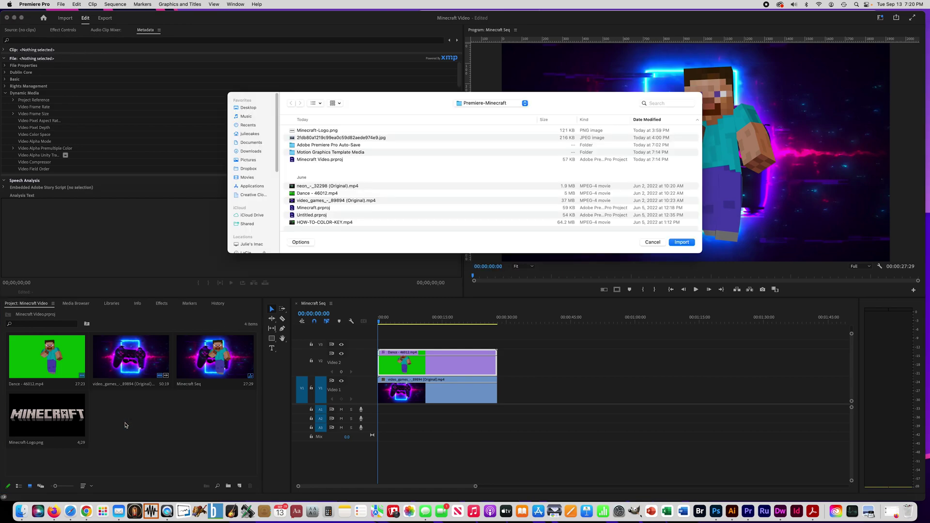
double_click(314, 138)
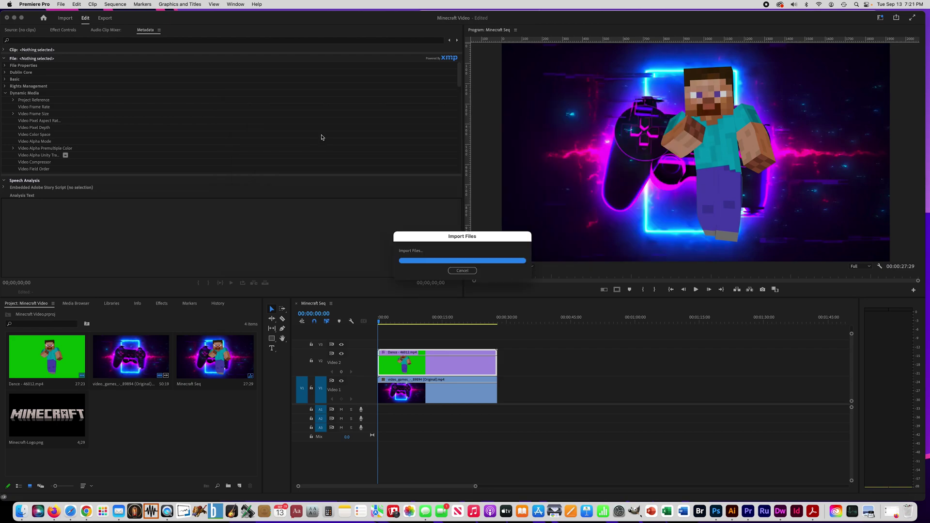
left_click(201, 426)
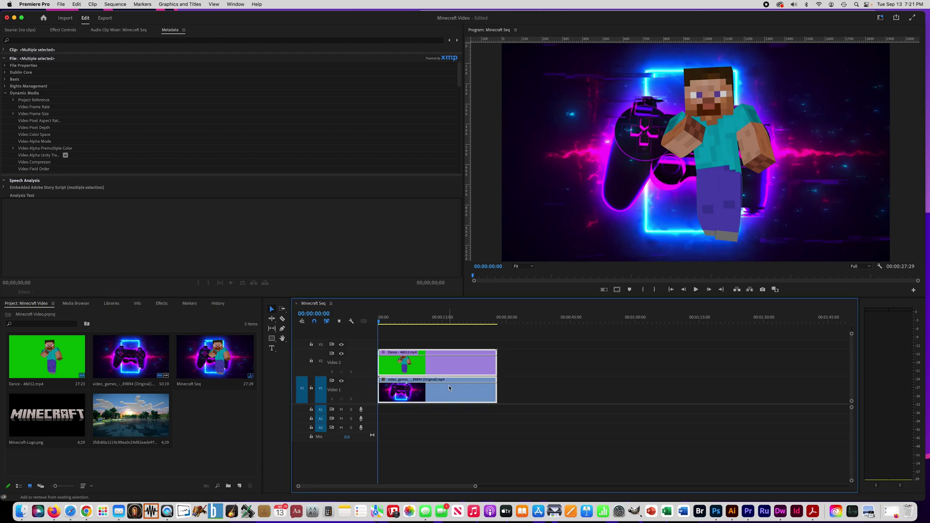
Shift the stacked dancer and background clips to start at 00:00:04:10, then zoom in.
left_click_drag(449, 388, 497, 391)
mouse_move(379, 323)
left_mouse_down()
mouse_move(405, 323)
mouse_move(396, 323)
left_mouse_up()
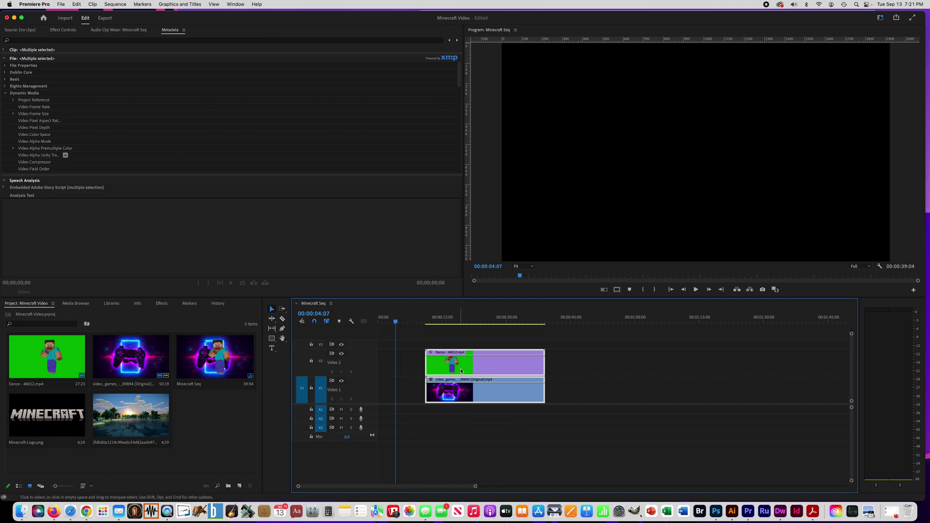
left_click(397, 323)
left_click_drag(397, 323, 398, 323)
left_click_drag(479, 366, 457, 363)
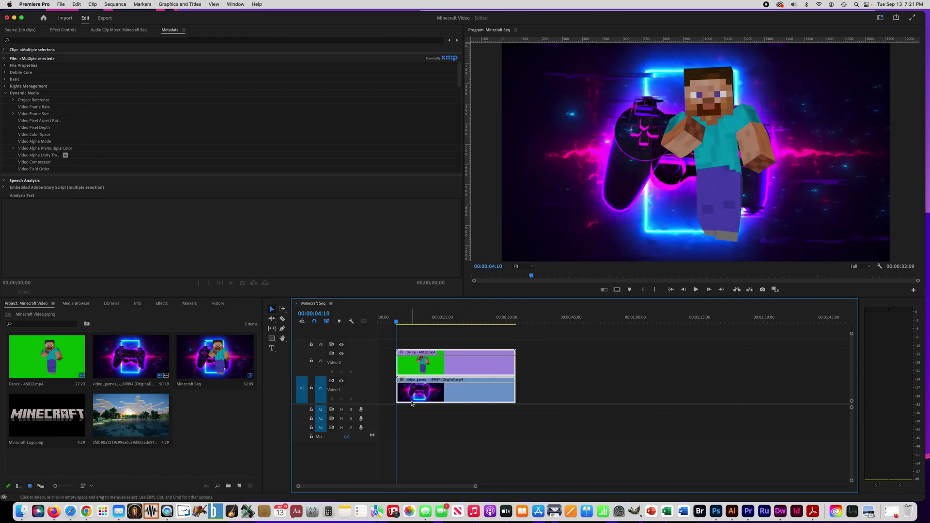
key("=")
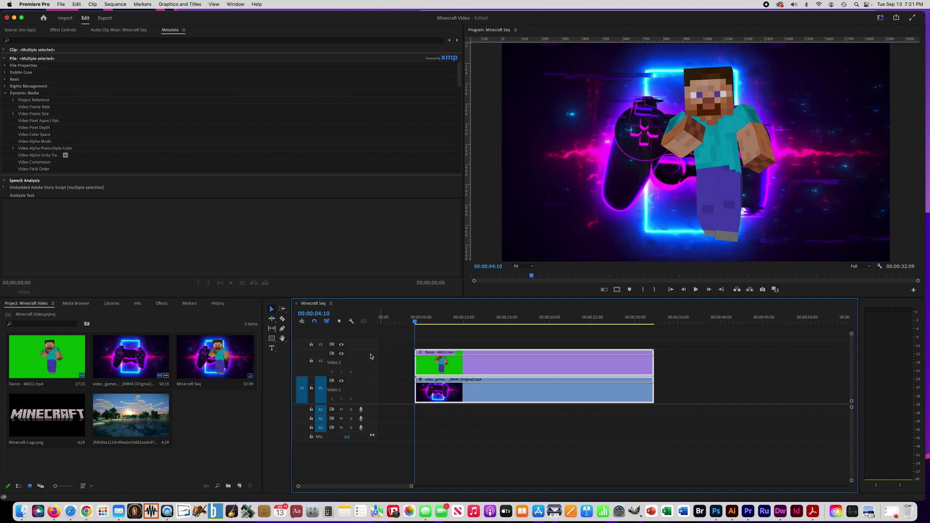
Make the empty Video 3 track taller, shrinking Video 1 and Video 2.
left_click_drag(368, 350, 369, 385)
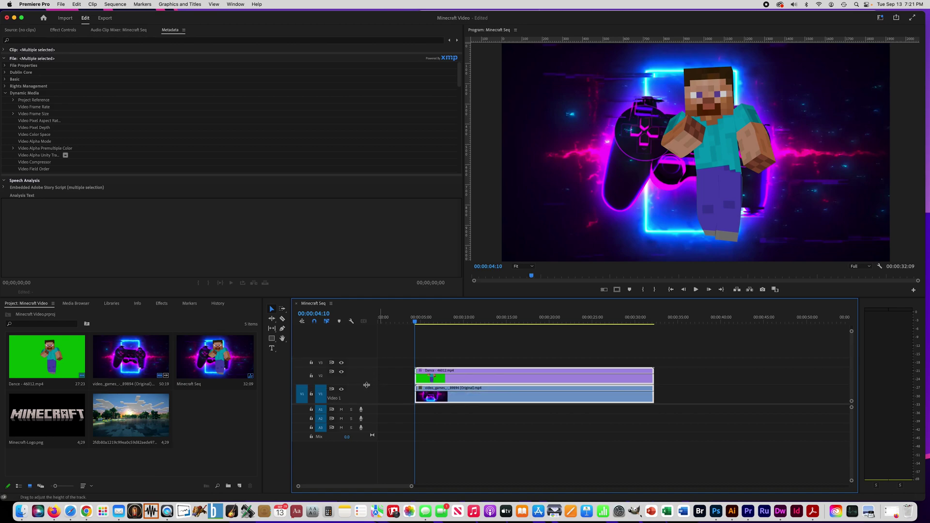
double_click(363, 364)
Drop the landscape JPEG onto Video 3 at 00:00:00:00, before the stacked clips.
left_click(125, 410)
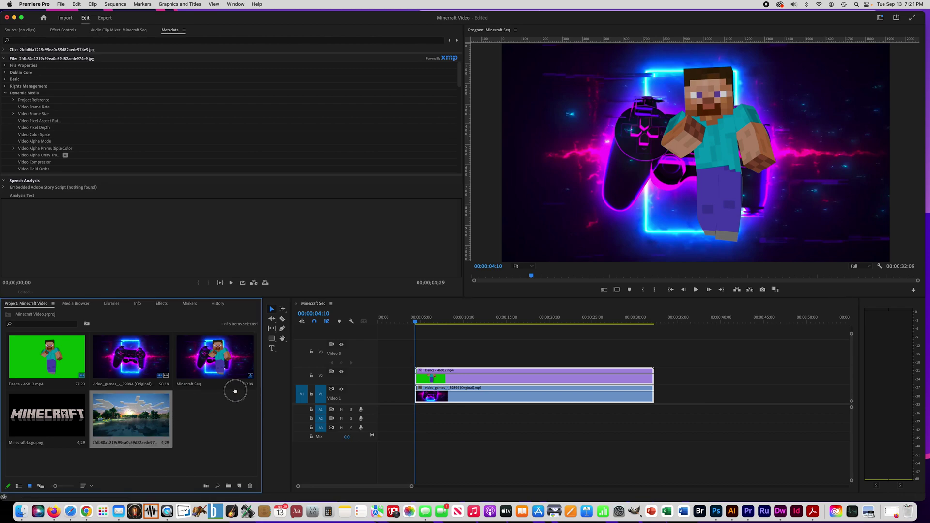
left_click_drag(235, 391, 382, 359)
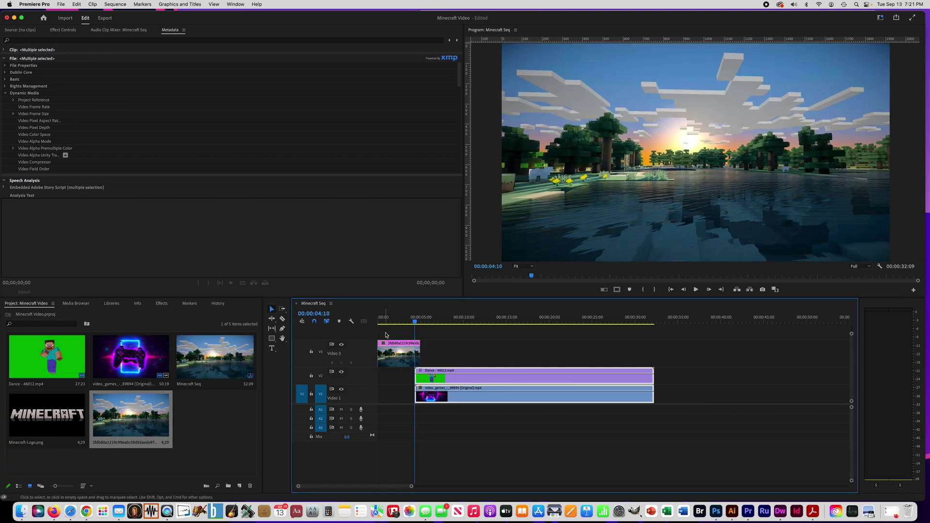
left_click(61, 415)
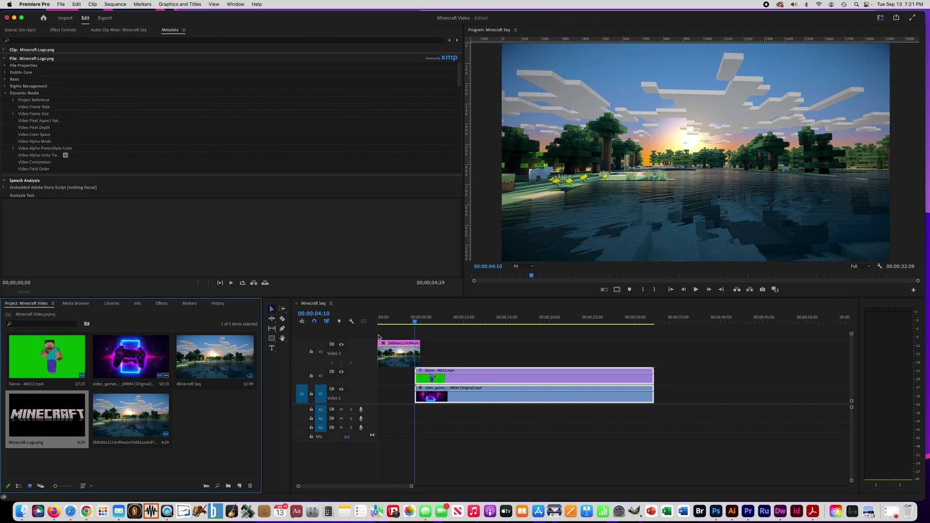
left_click(366, 351)
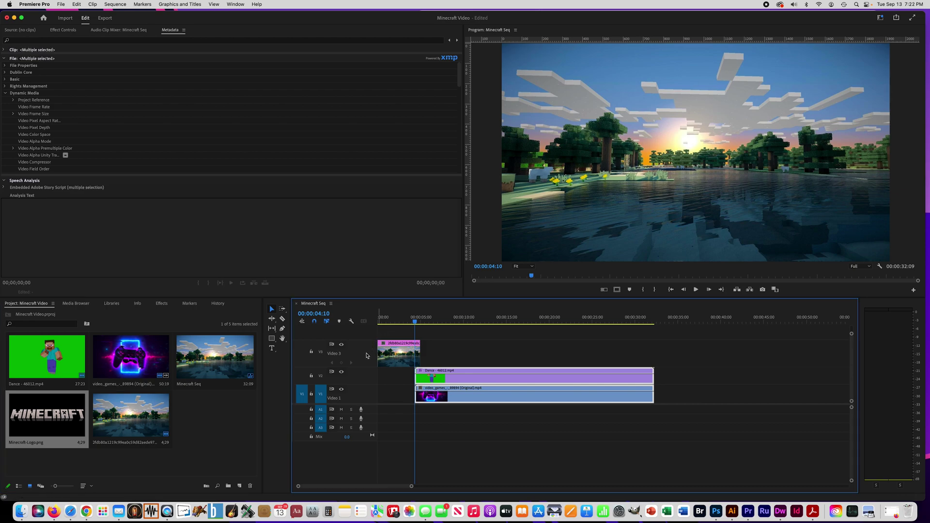
Add a Video 4 track and drop Minecraft-Logo.png onto it at the sequence start.
right_click(367, 356)
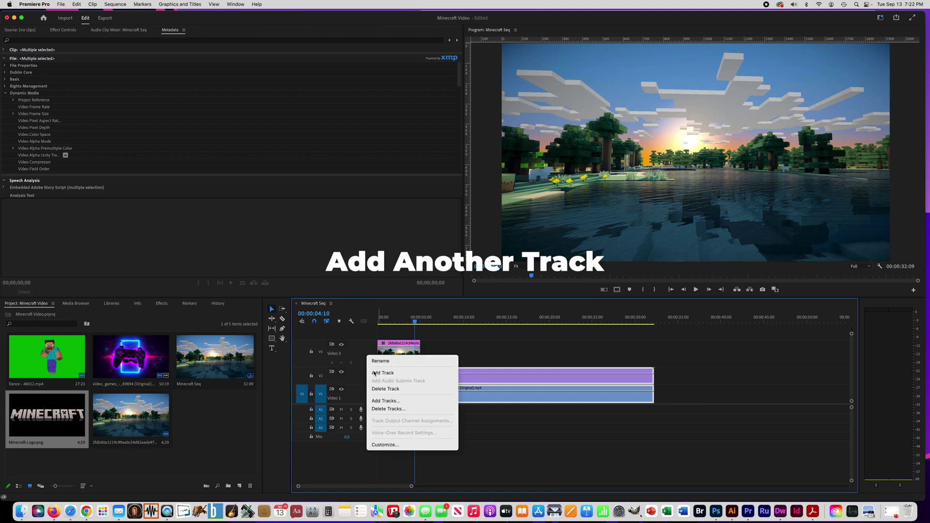
left_click(374, 373)
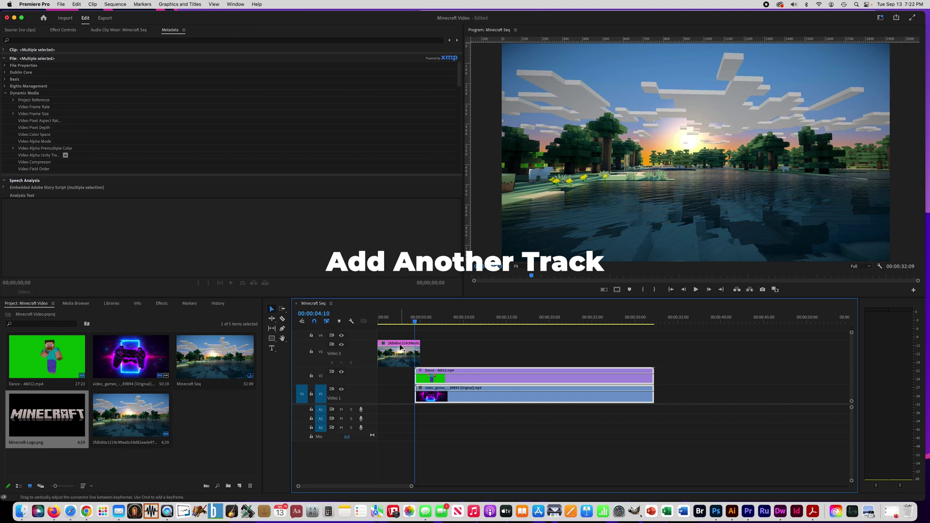
left_click_drag(46, 415, 380, 340)
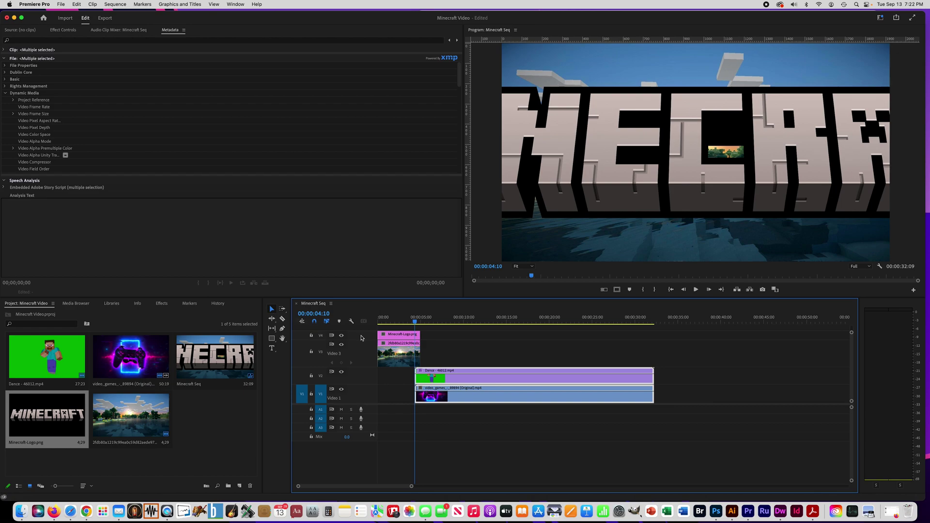
Enlarge the Video 4 track so the logo clip is clearly visible.
double_click(361, 338)
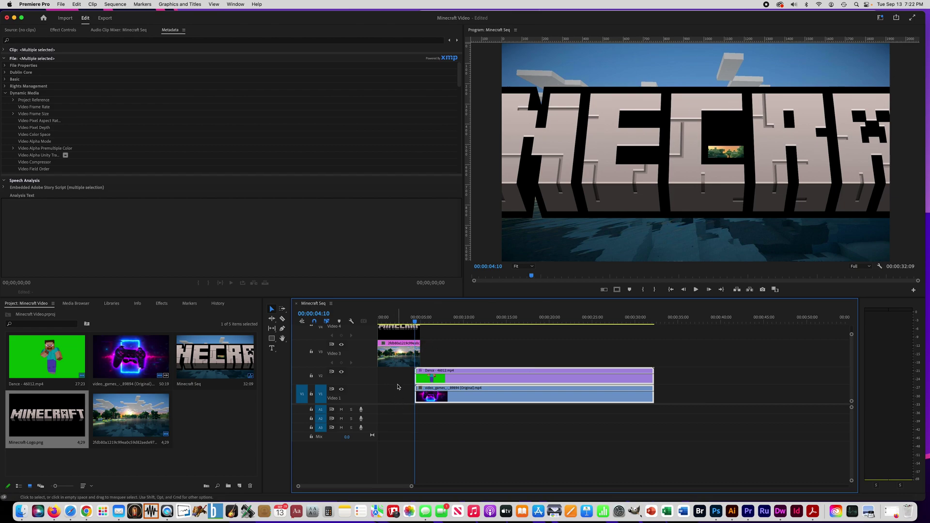
left_click(463, 343)
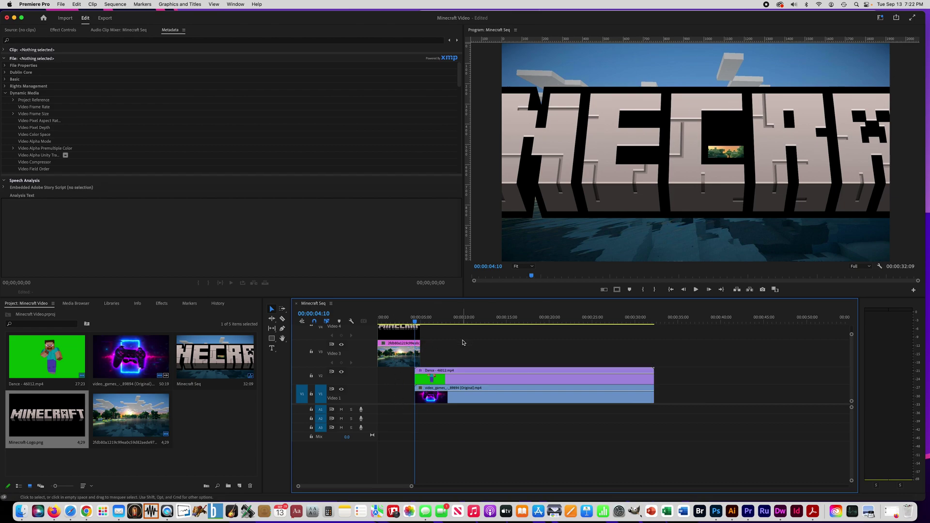
left_click(441, 341)
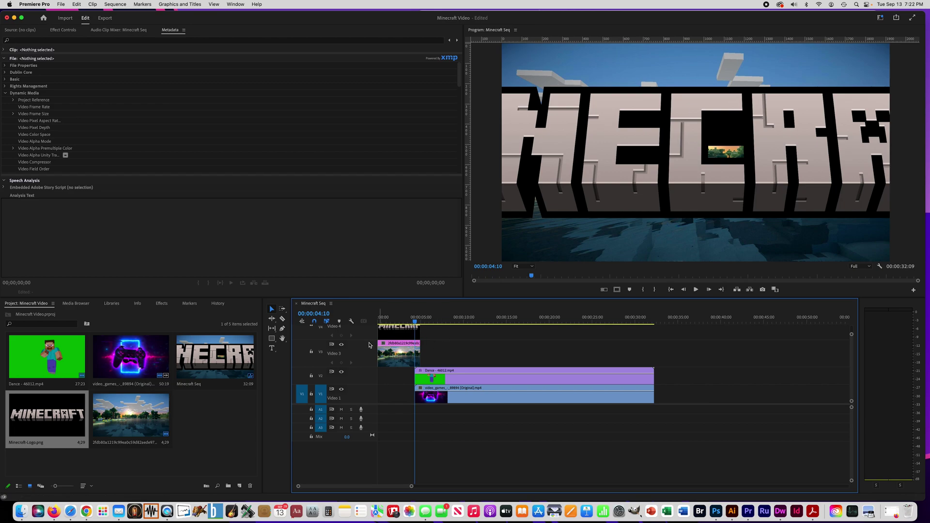
left_click_drag(369, 339, 369, 352)
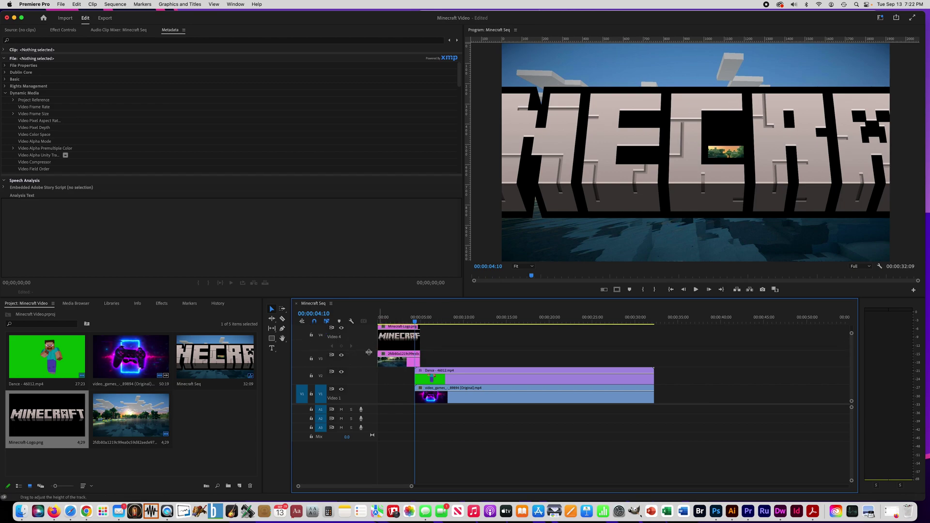
left_click(367, 335)
Drag the playhead back to 00:00:00:00 to view the oversized logo over the landscape.
left_click_drag(415, 323, 361, 323)
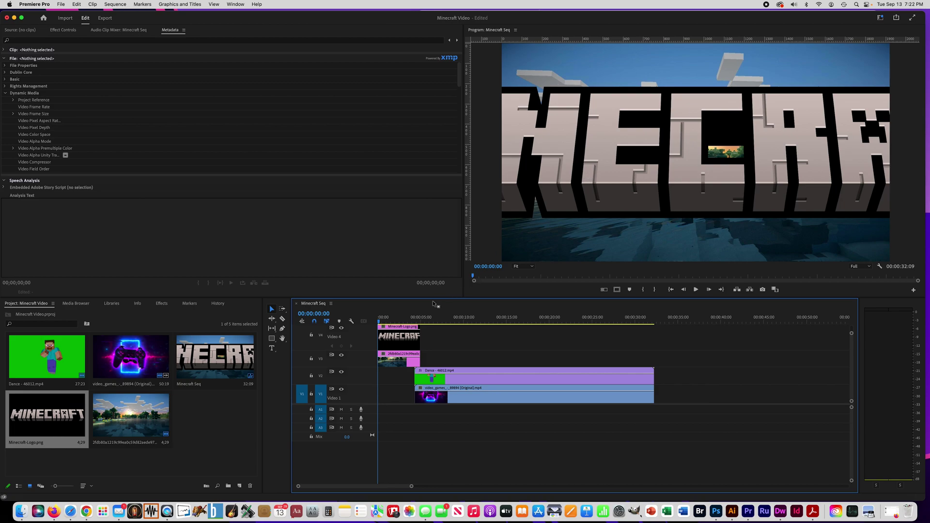
Scale the logo clip down to 37.4 in Effect Controls' Motion settings.
left_click(390, 340)
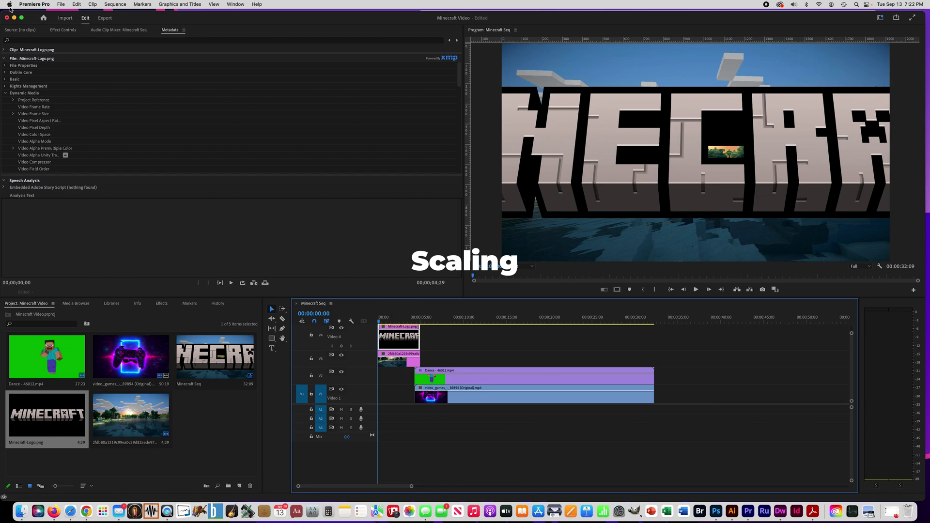
left_click(62, 30)
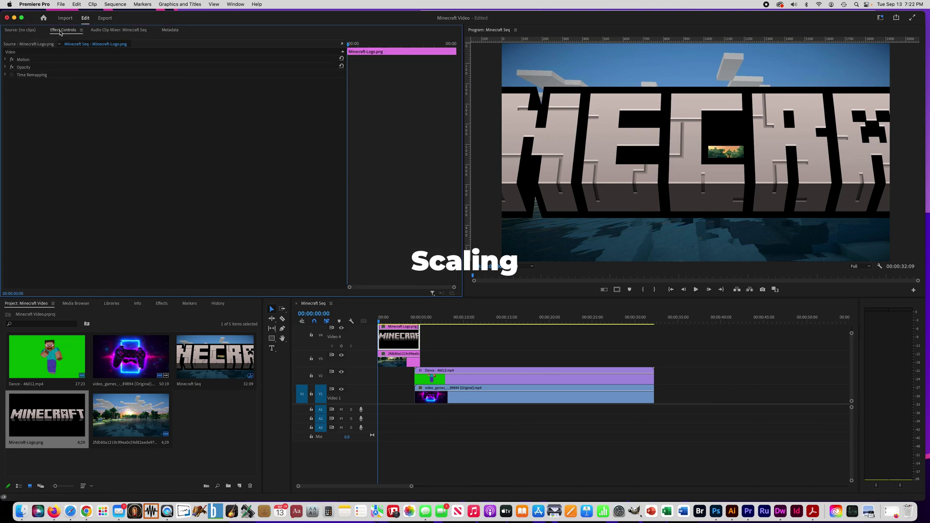
left_click(5, 59)
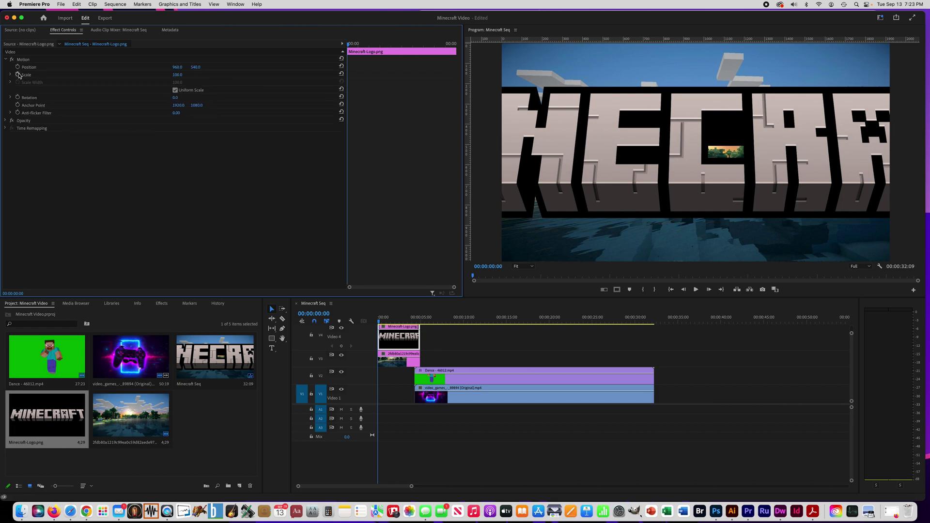
left_click(10, 75)
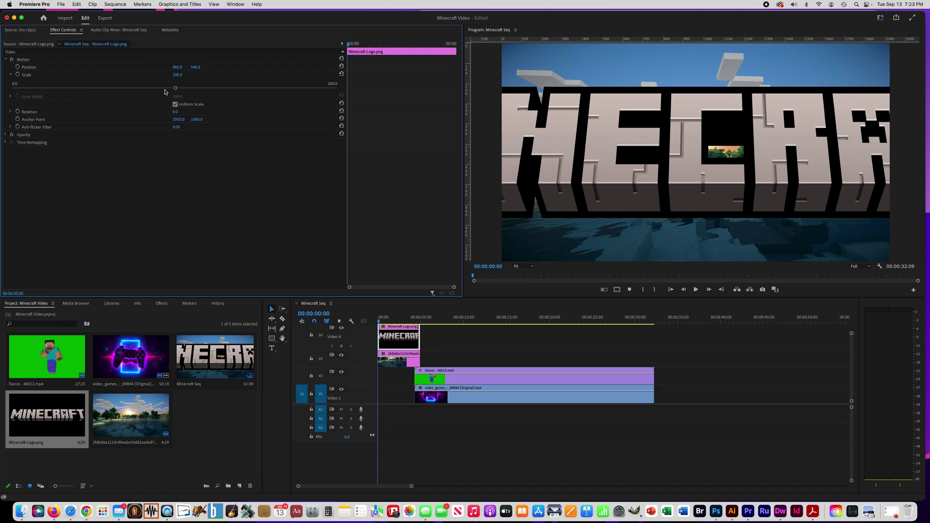
left_click_drag(176, 88, 73, 88)
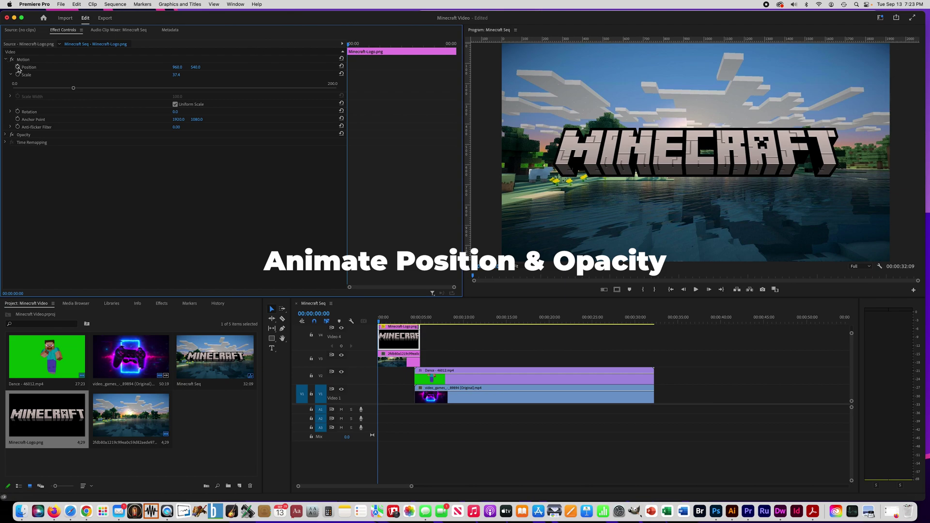
Keyframe the logo at Position 960, -181 and 0% opacity, then move to 2 seconds.
left_click(18, 68)
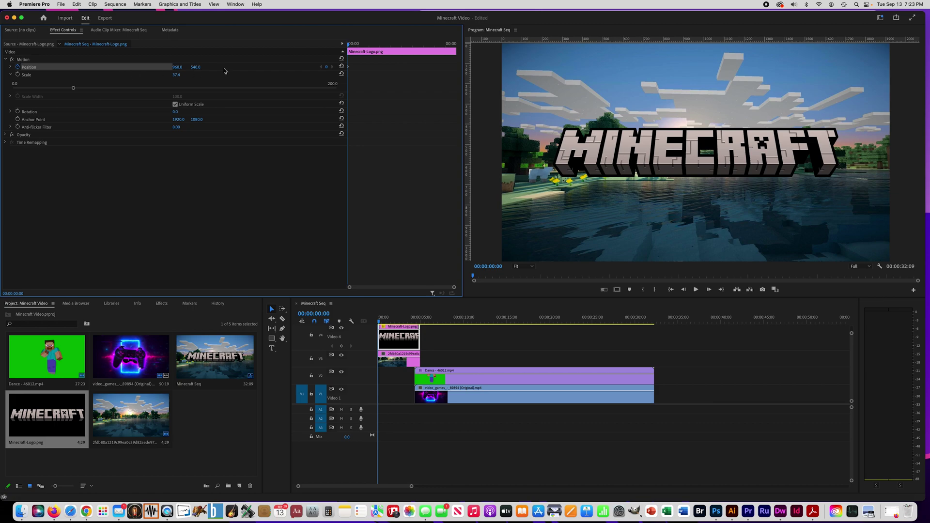
left_click_drag(194, 68, 43, 69)
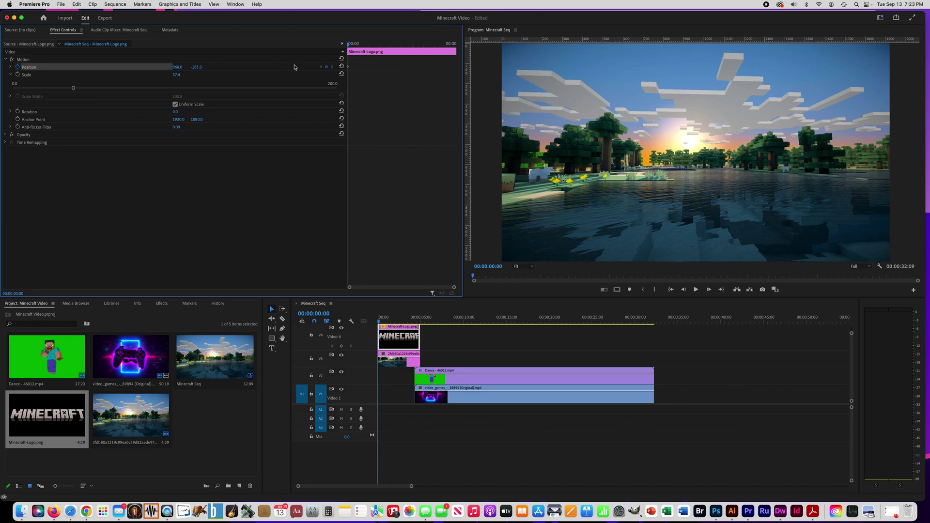
left_click(5, 135)
left_click(18, 151)
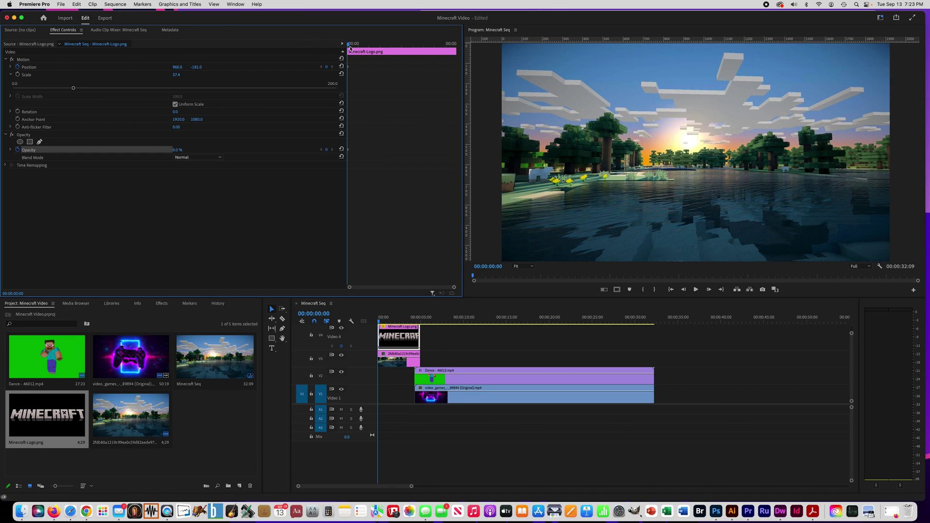
left_click_drag(350, 47, 393, 48)
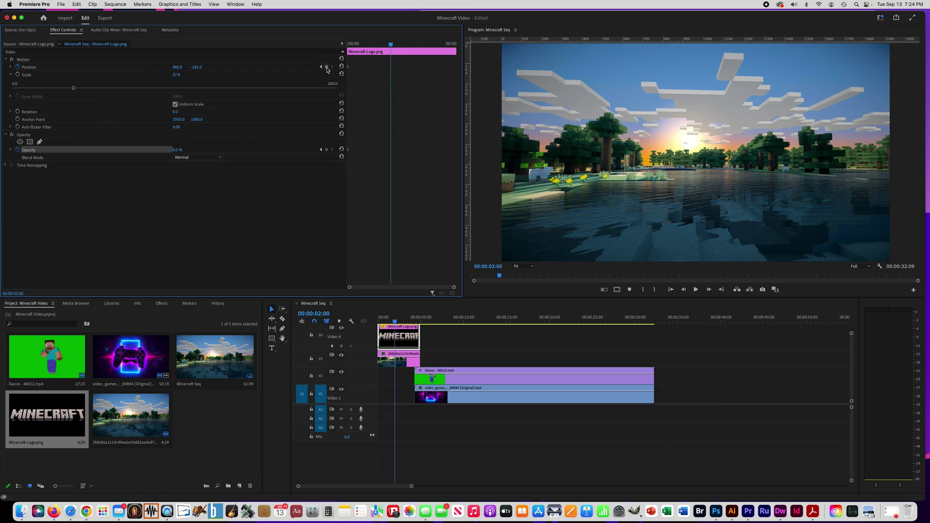
Keyframe the logo at 00:00:02:00 to 100% opacity and Position Y 721, then return to the sequence start.
left_click(326, 68)
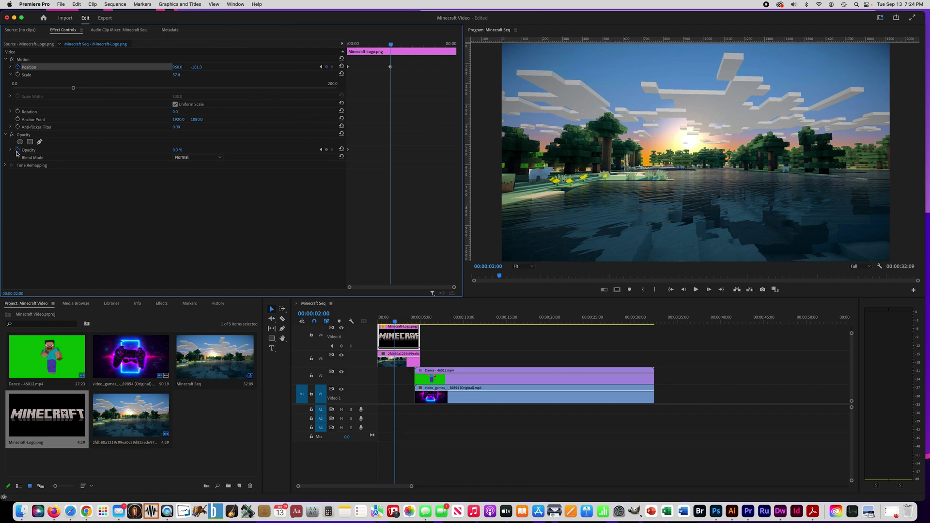
left_click(327, 150)
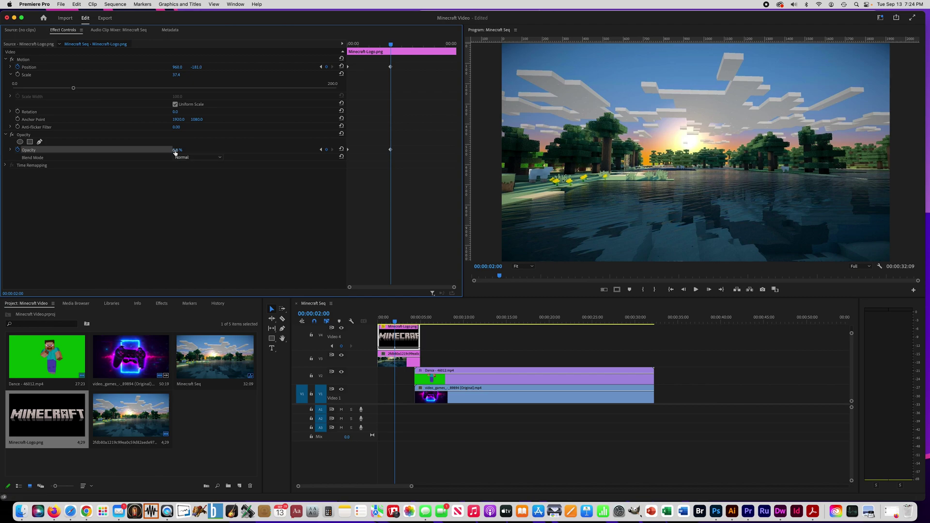
mouse_move(176, 151)
left_mouse_down()
mouse_move(223, 151)
mouse_move(181, 148)
left_mouse_up()
left_click_drag(198, 69, 374, 67)
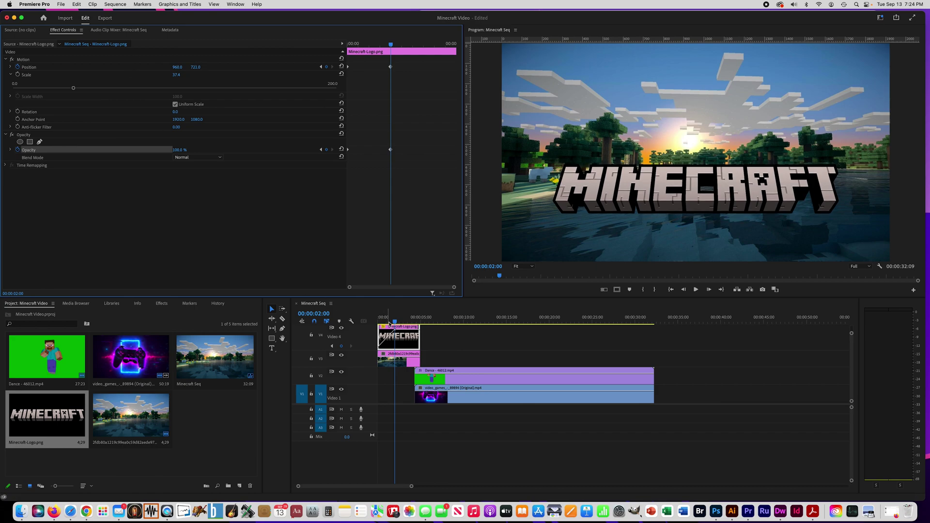
left_click_drag(394, 323, 353, 322)
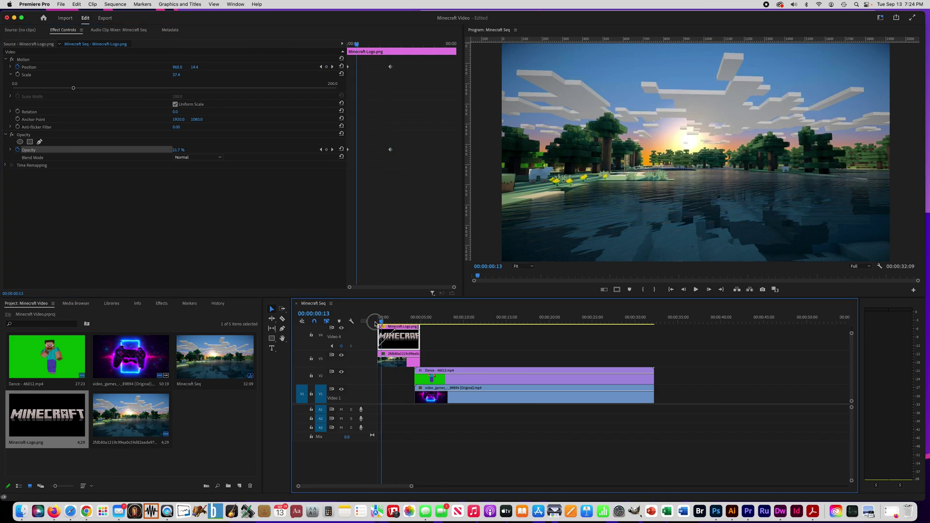
left_click(696, 289)
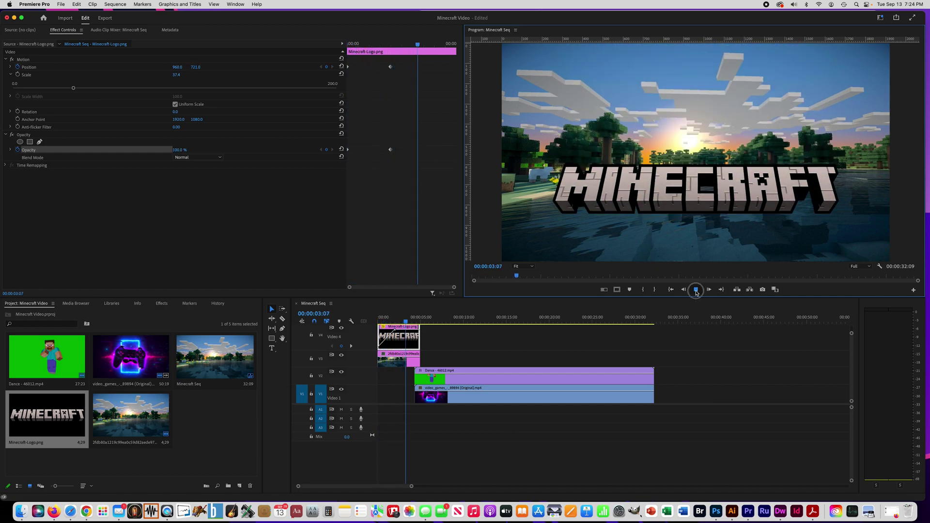
left_click(695, 290)
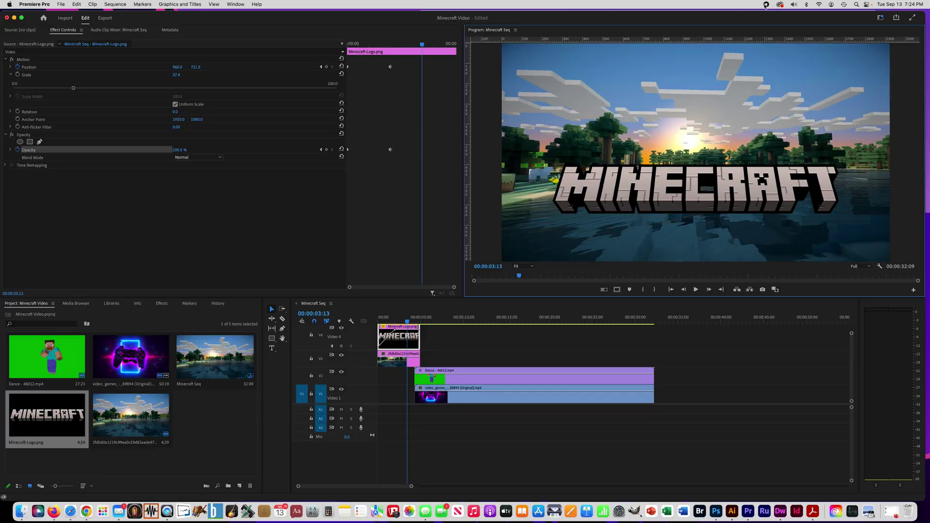